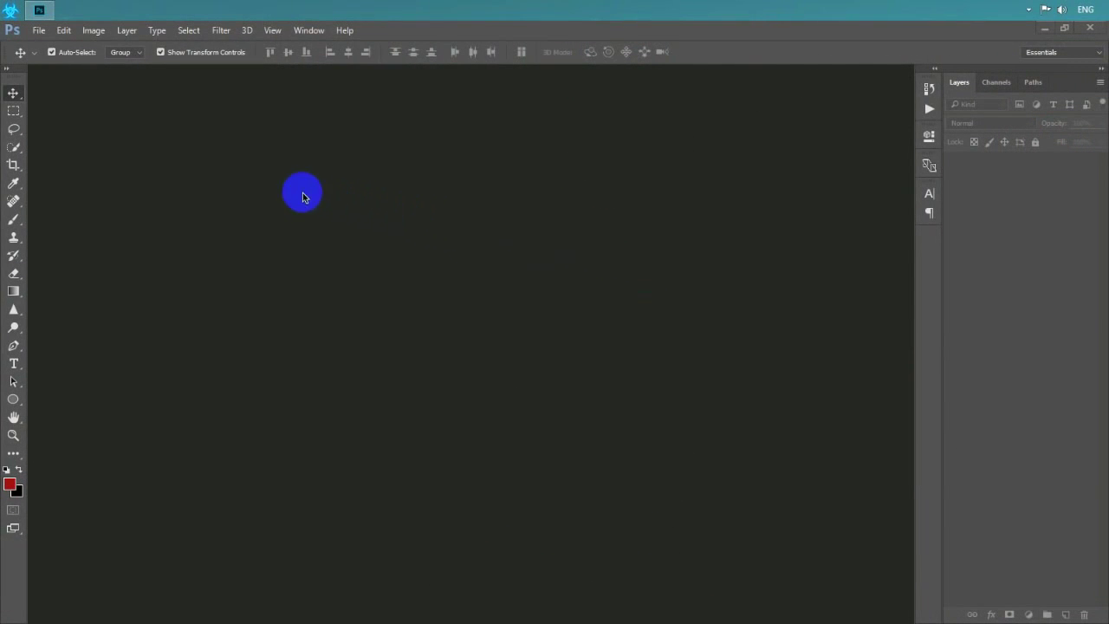
Open 'low resolution.jpg' from the Low to High Resolution folder
left_click(39, 32)
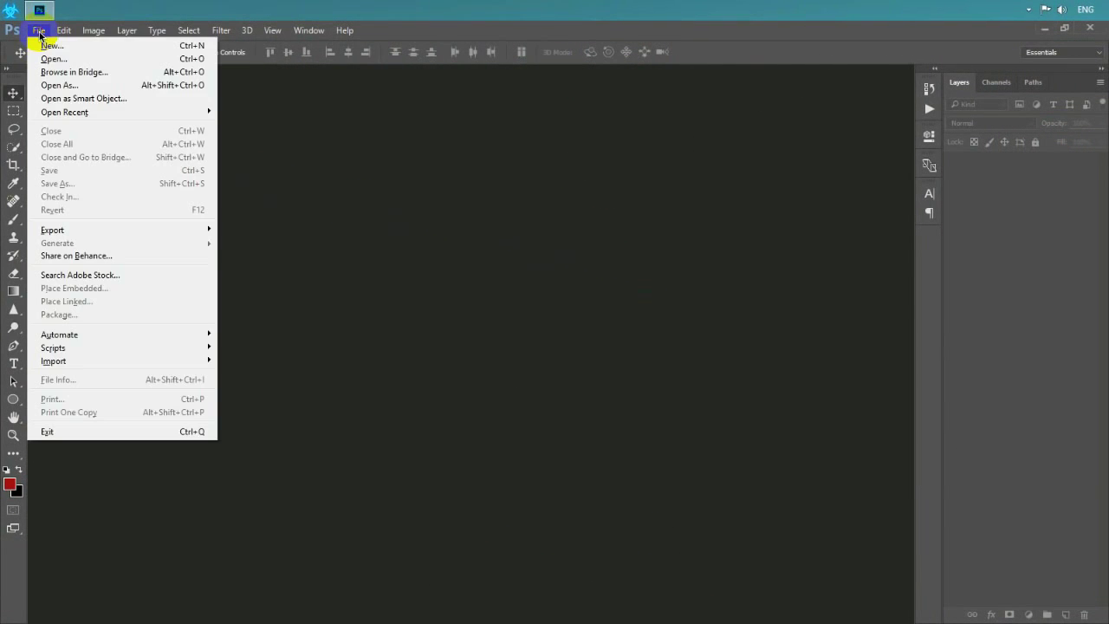
left_click(44, 59)
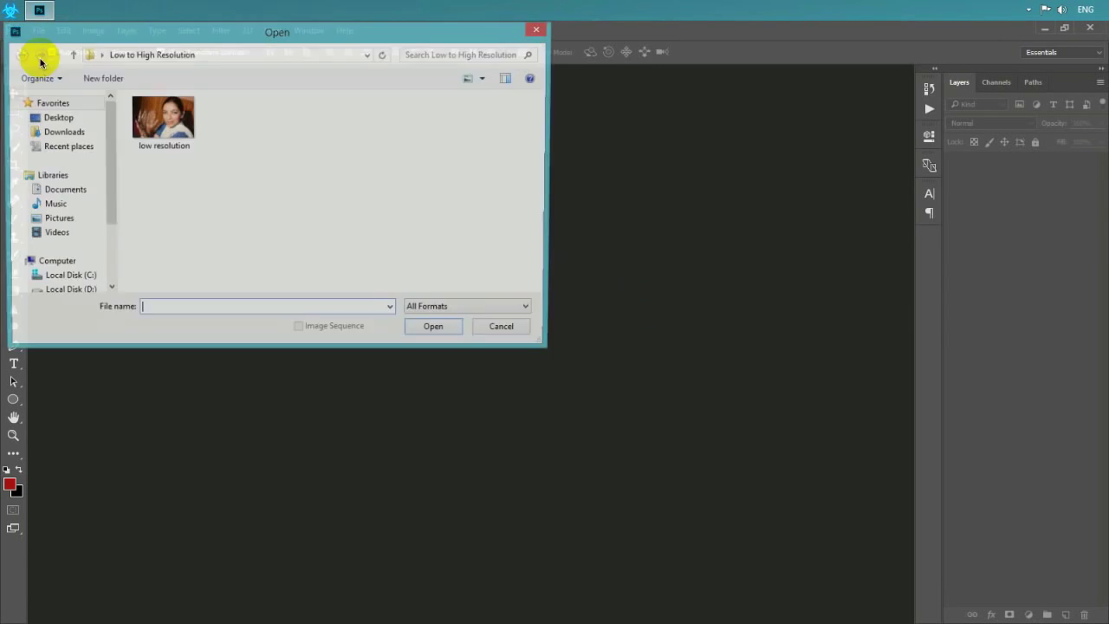
left_click(149, 122)
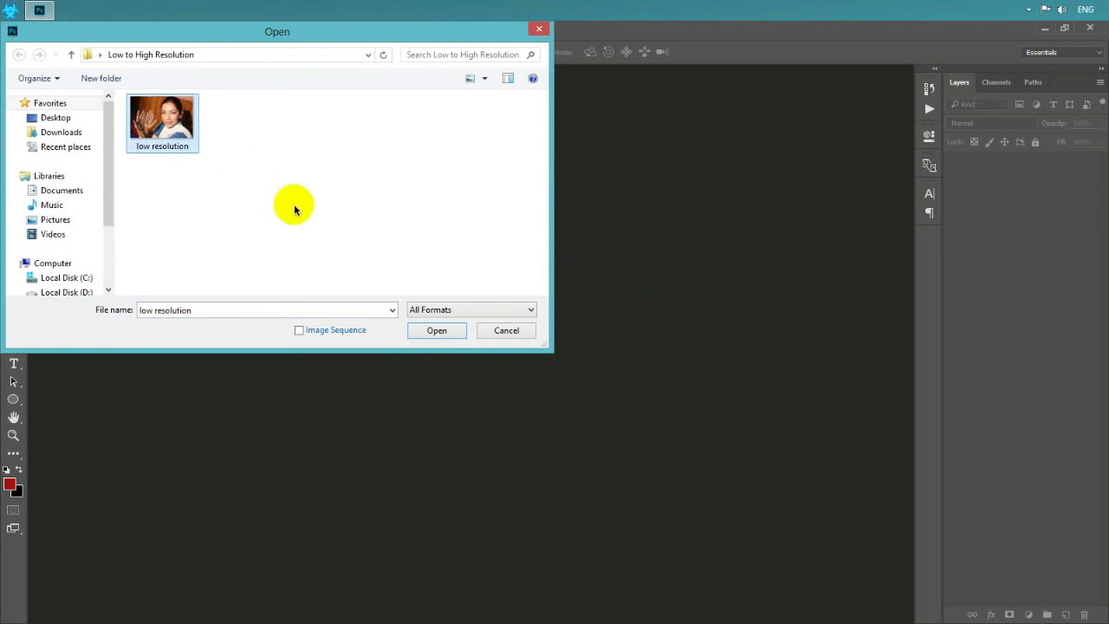
left_click(422, 332)
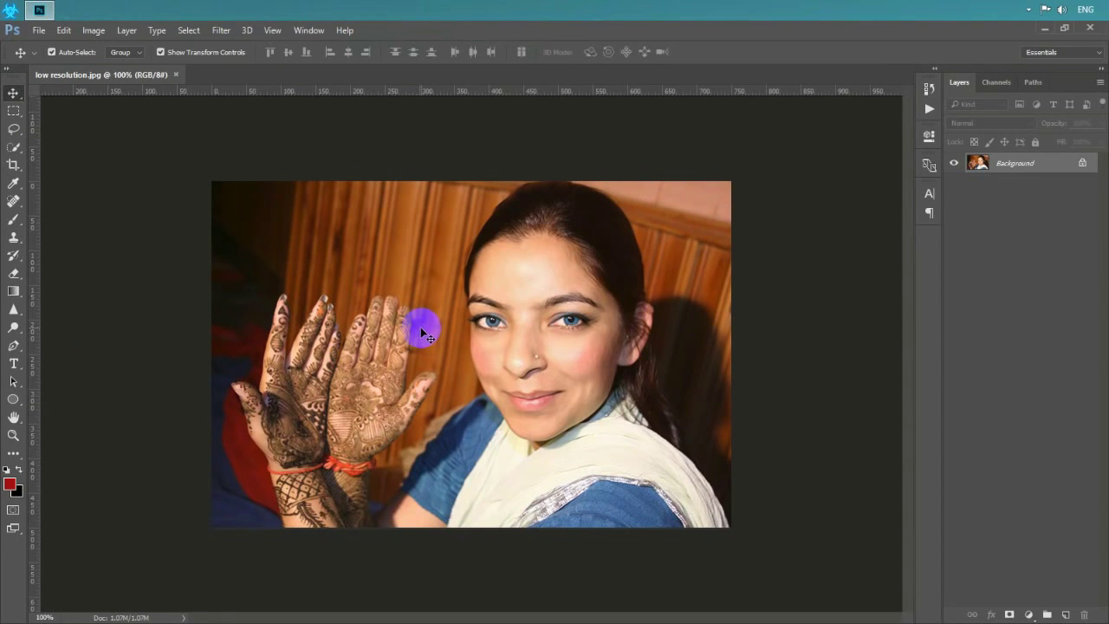
Scrubby-zoom with the Zoom tool to about 441% on the woman's eyes and nose
left_click(14, 436)
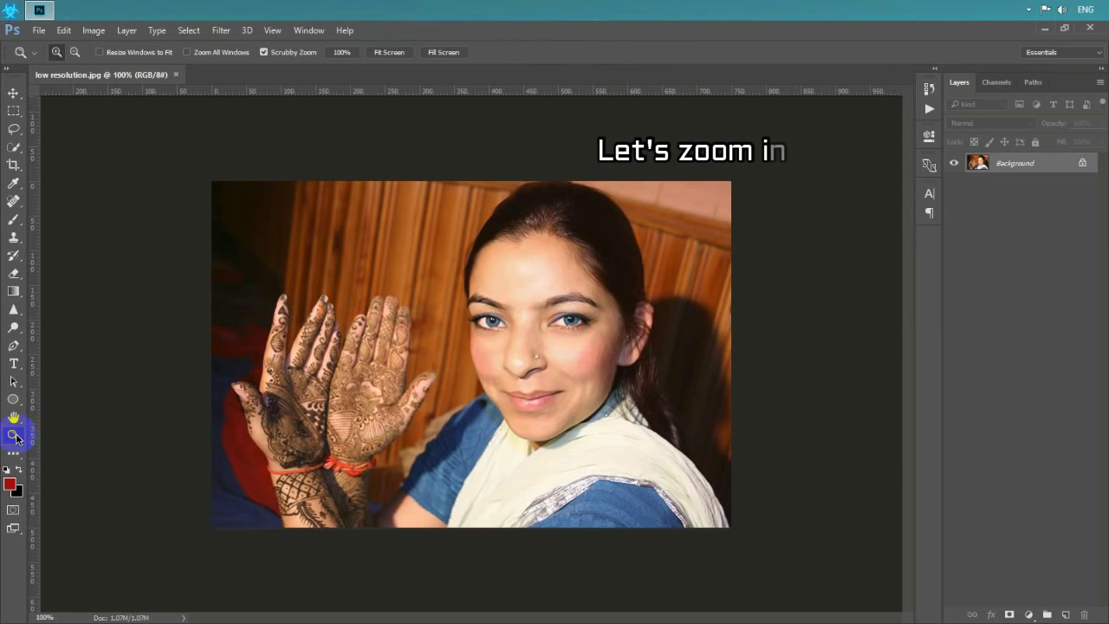
left_click_drag(554, 334, 637, 410)
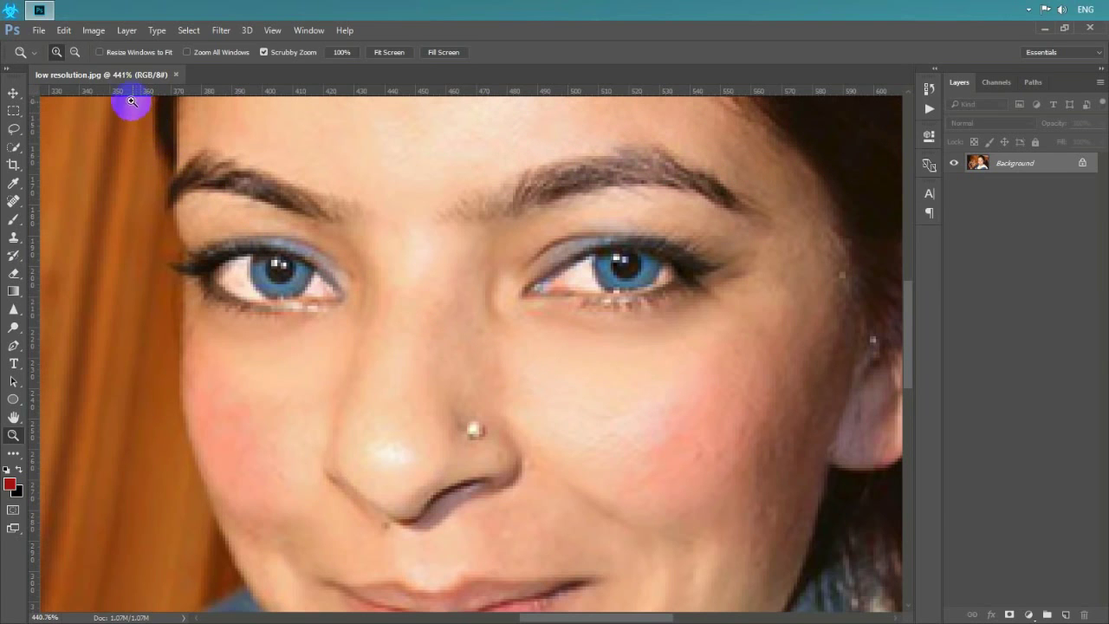
Resize to 5000 px wide at 300 ppi using Preserve Details (enlargement) with 100% noise reduction
left_click(94, 32)
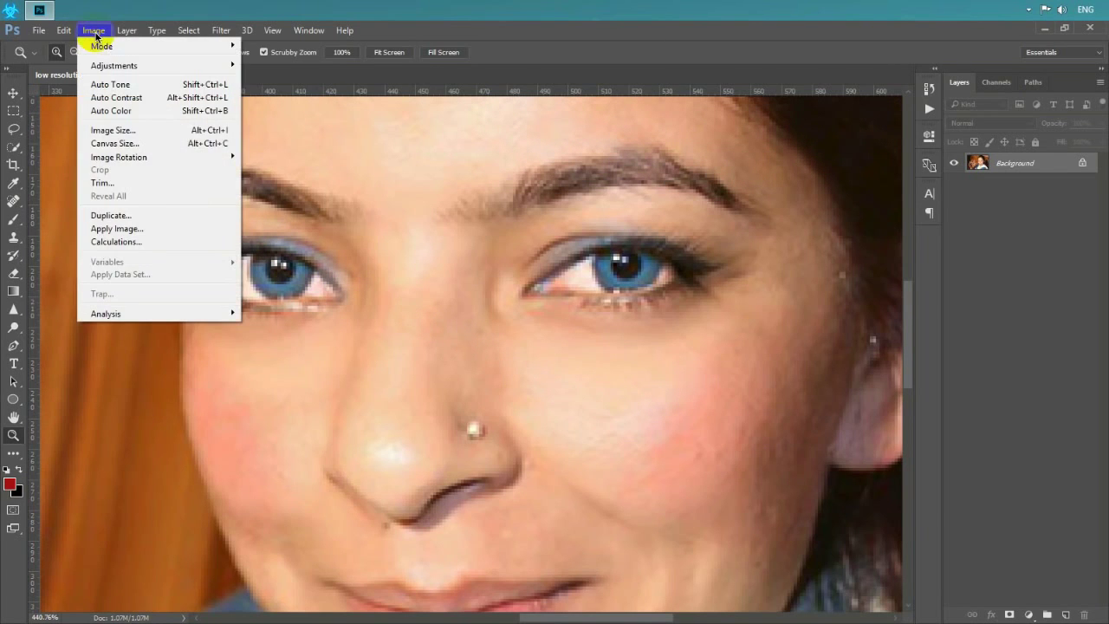
left_click(112, 130)
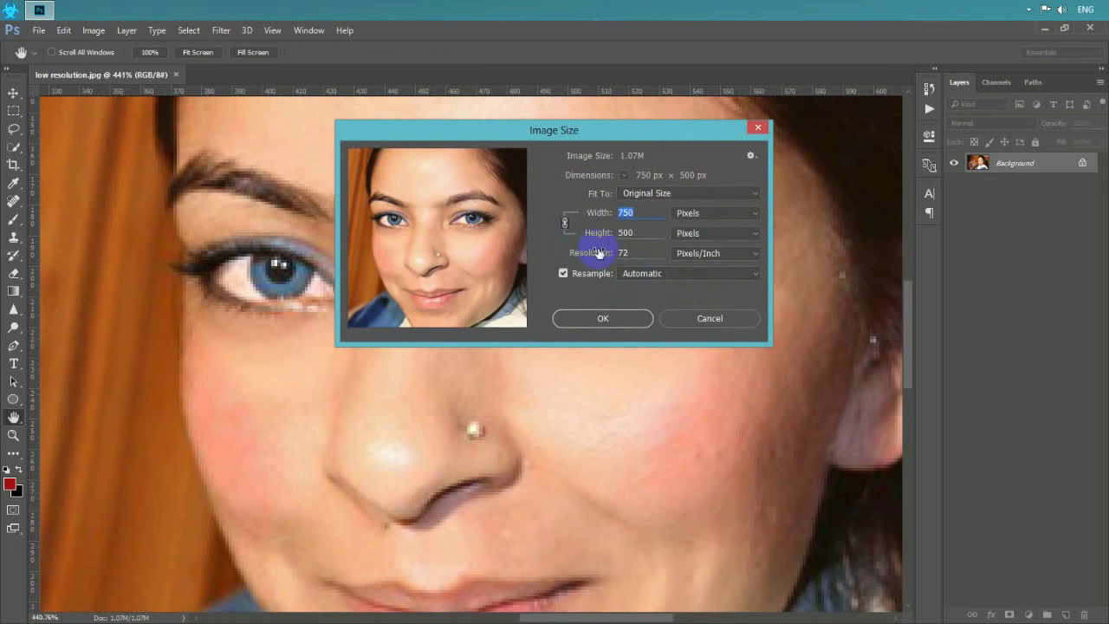
double_click(624, 253)
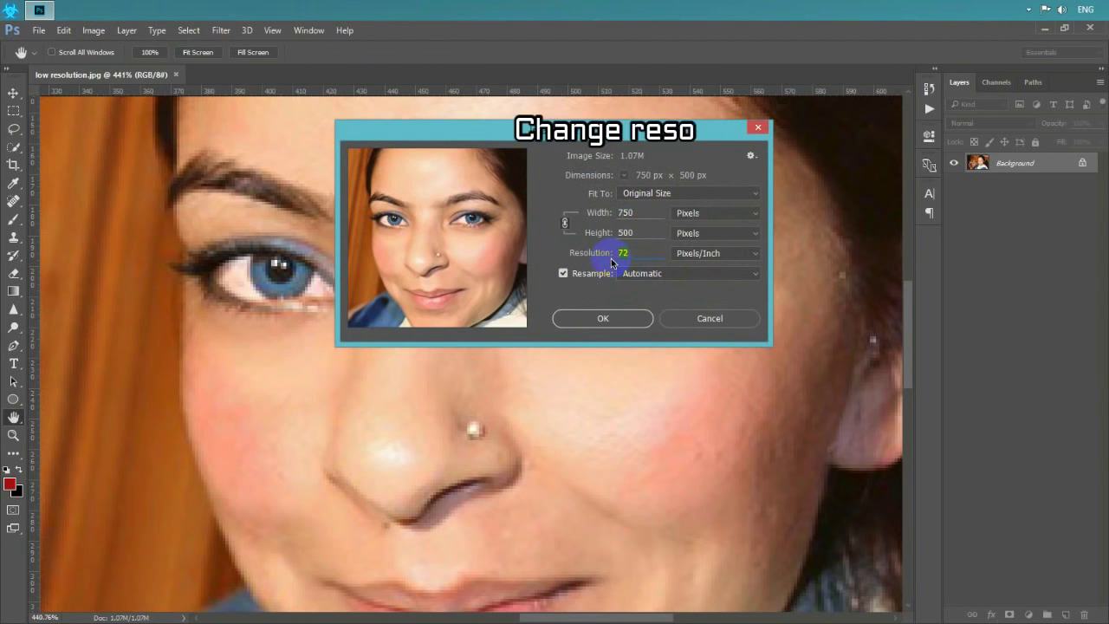
type("300")
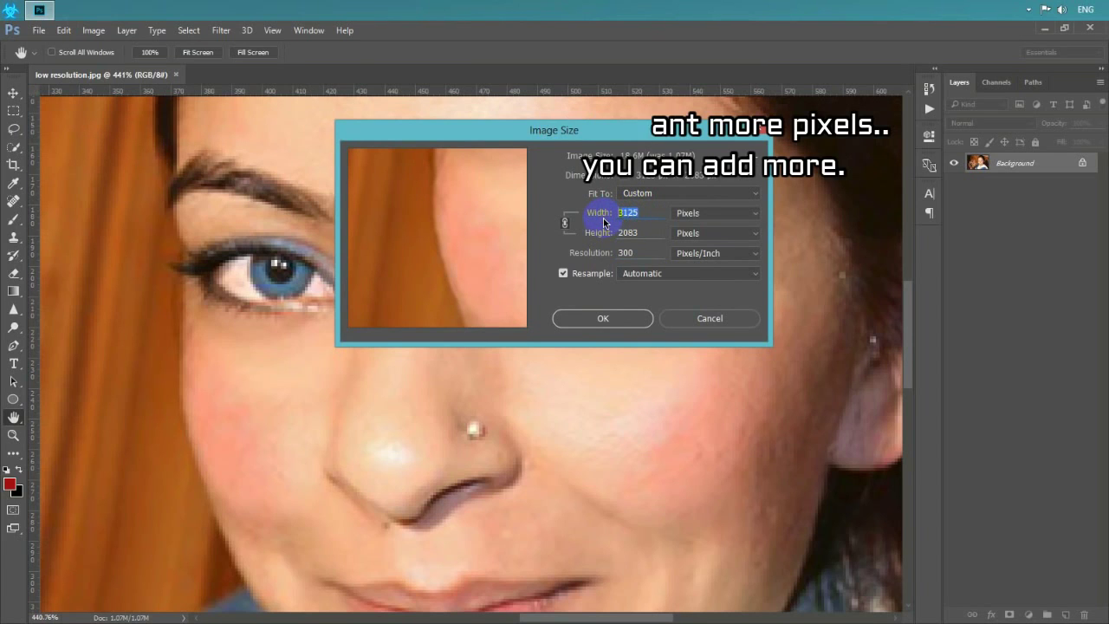
type("500")
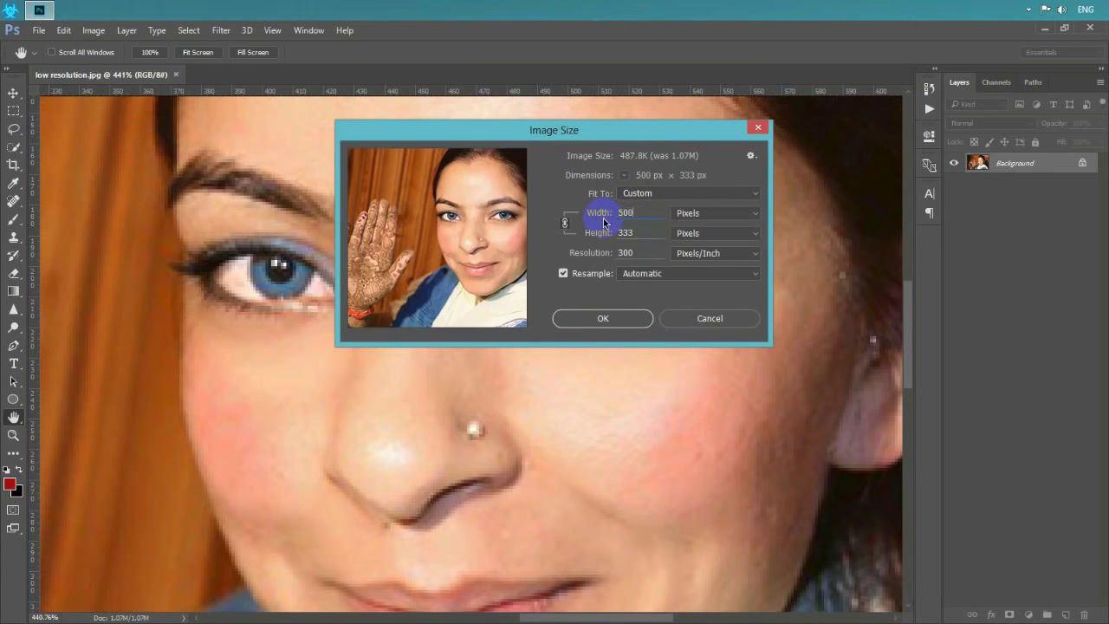
type("0")
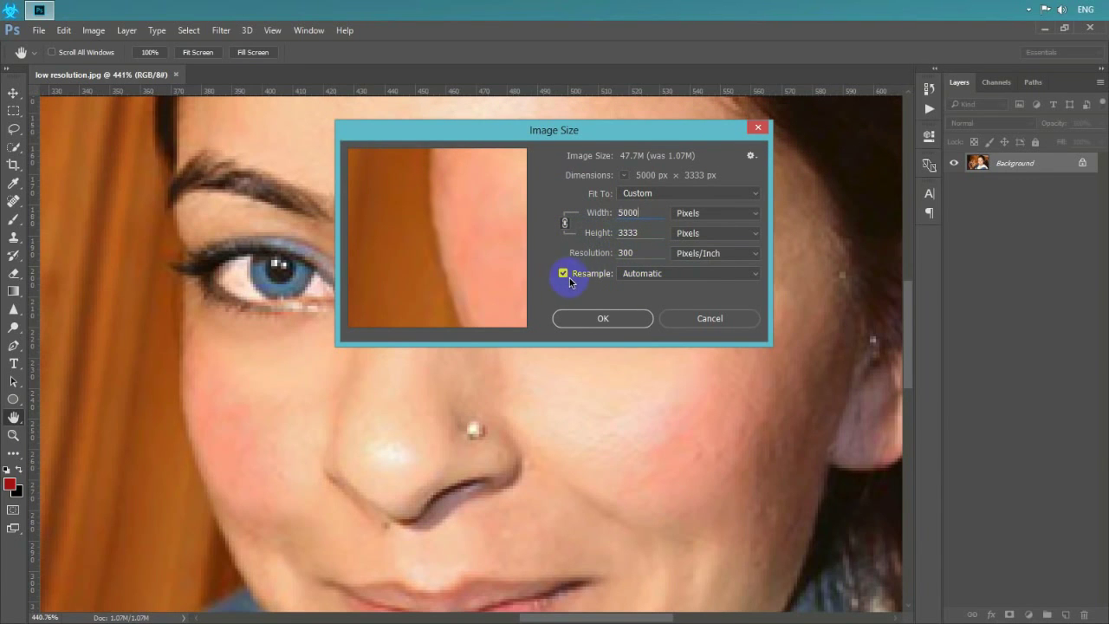
left_click(653, 276)
left_click(652, 306)
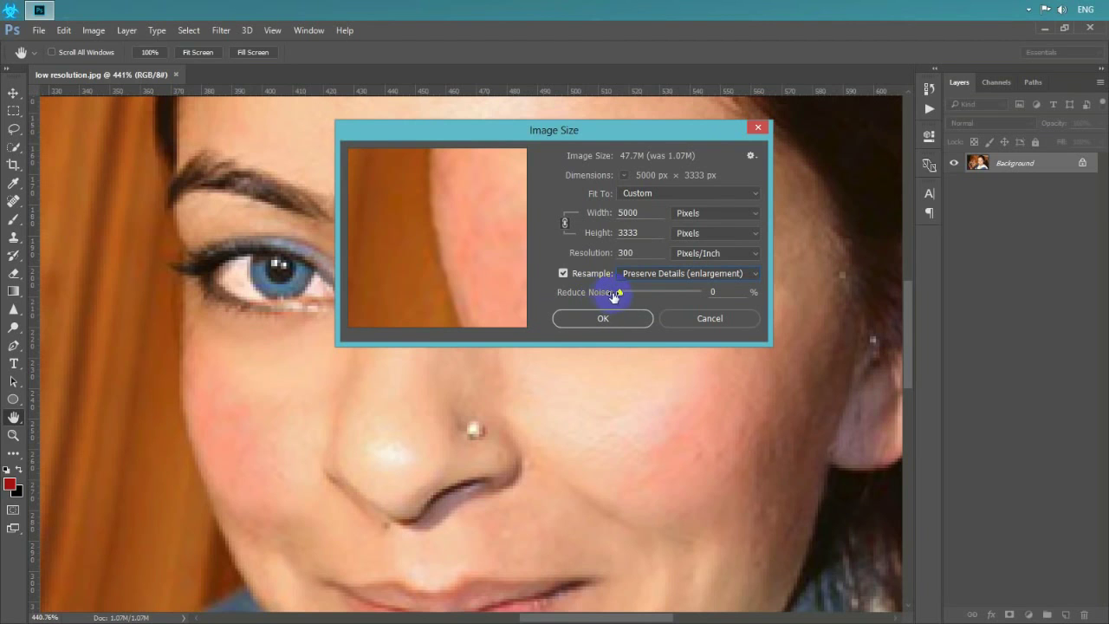
left_click_drag(619, 296, 717, 296)
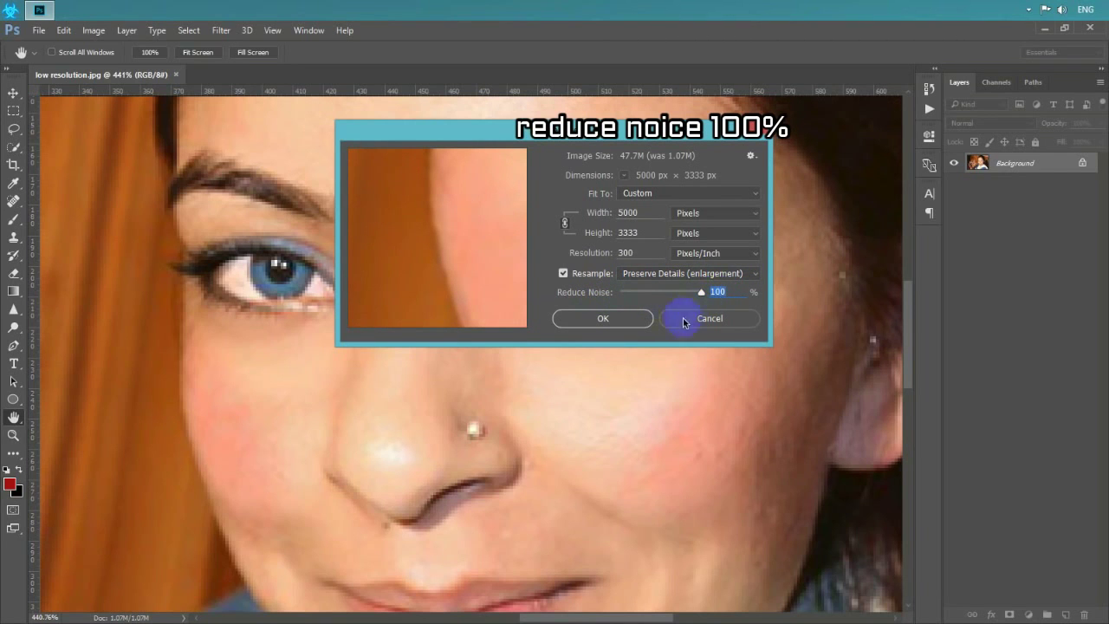
left_click(632, 320)
Fit the upscaled photo, zoom into the face and cheek to check quality, then refit it
key("z")
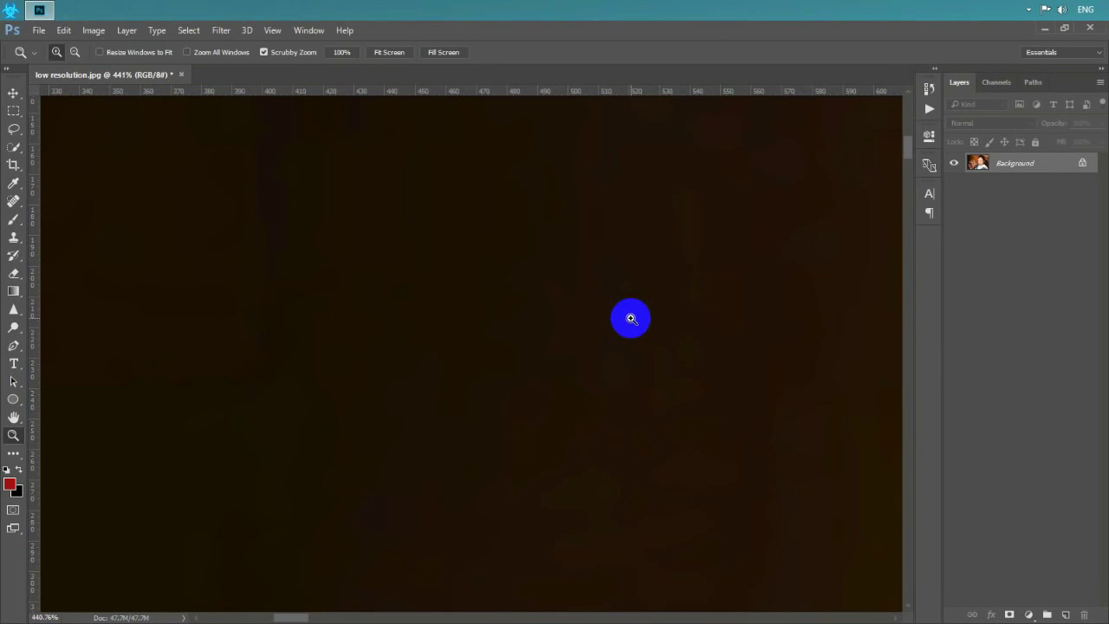
right_click(631, 319)
left_click(640, 323)
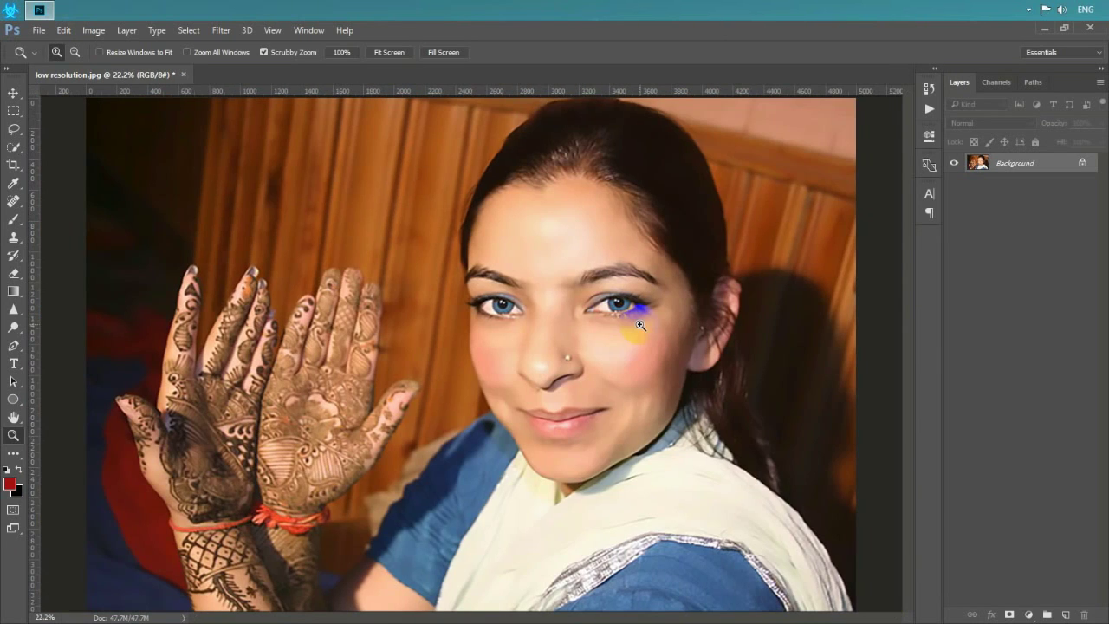
left_click_drag(617, 323, 686, 405)
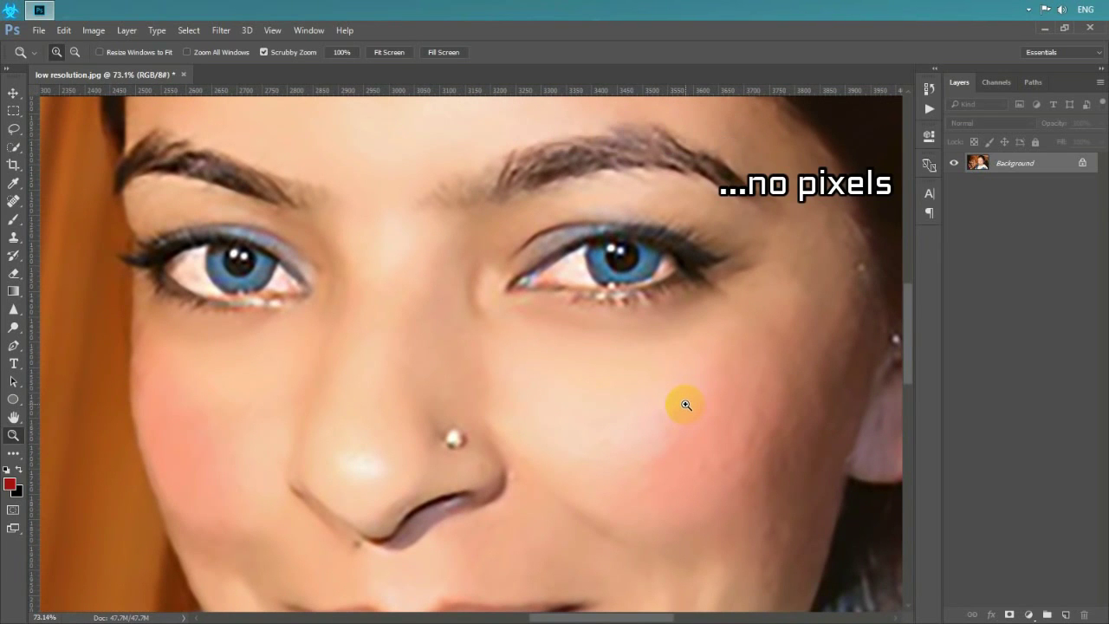
left_click_drag(647, 382, 668, 399)
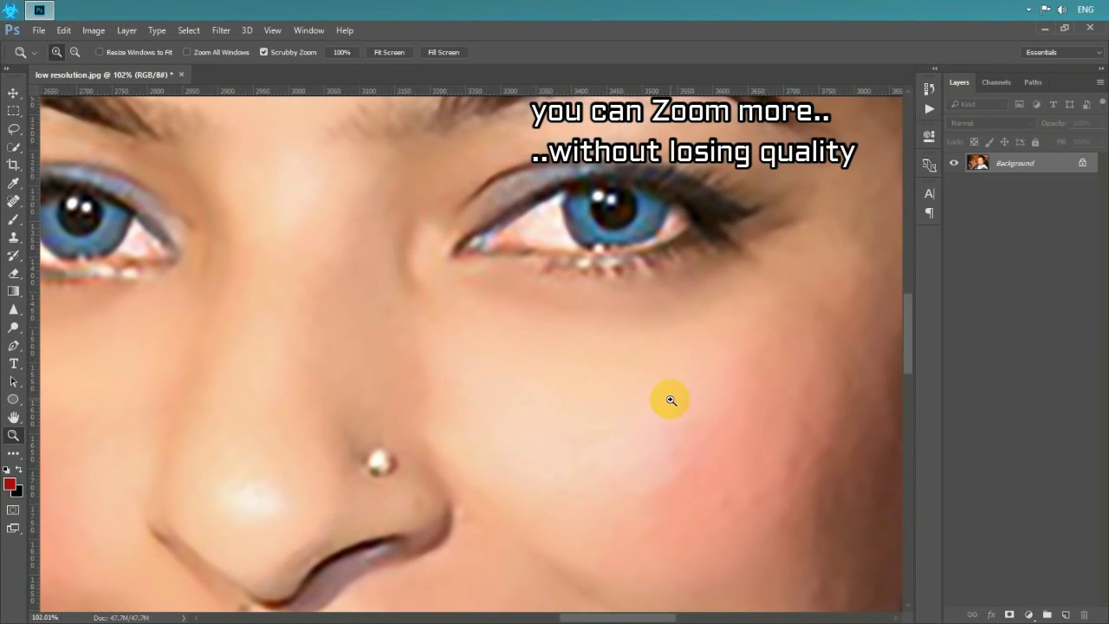
right_click(638, 370)
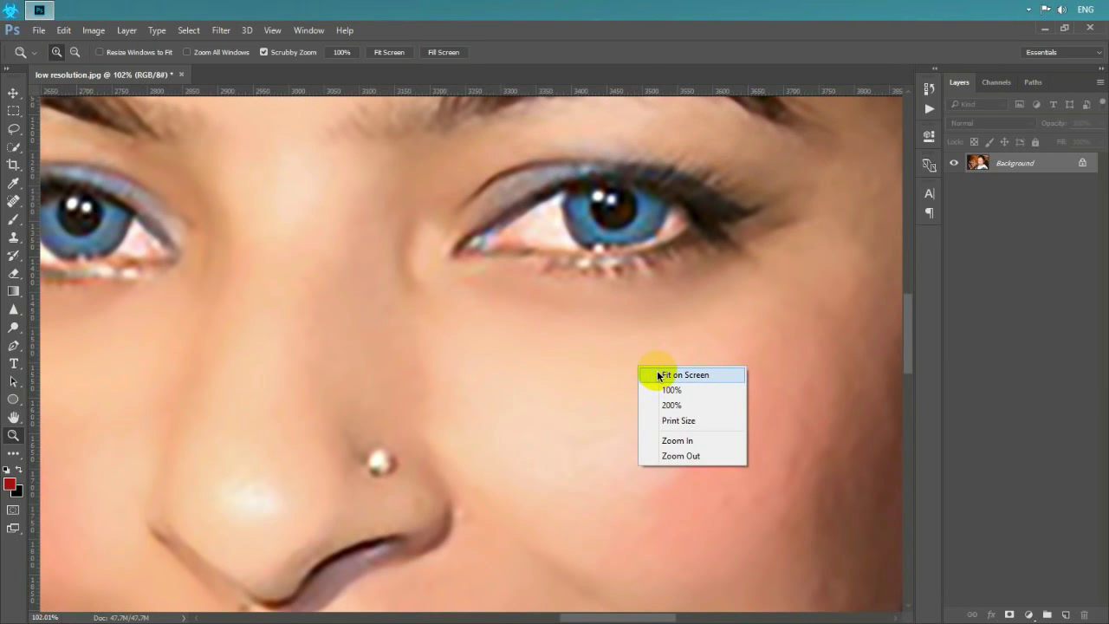
left_click(658, 375)
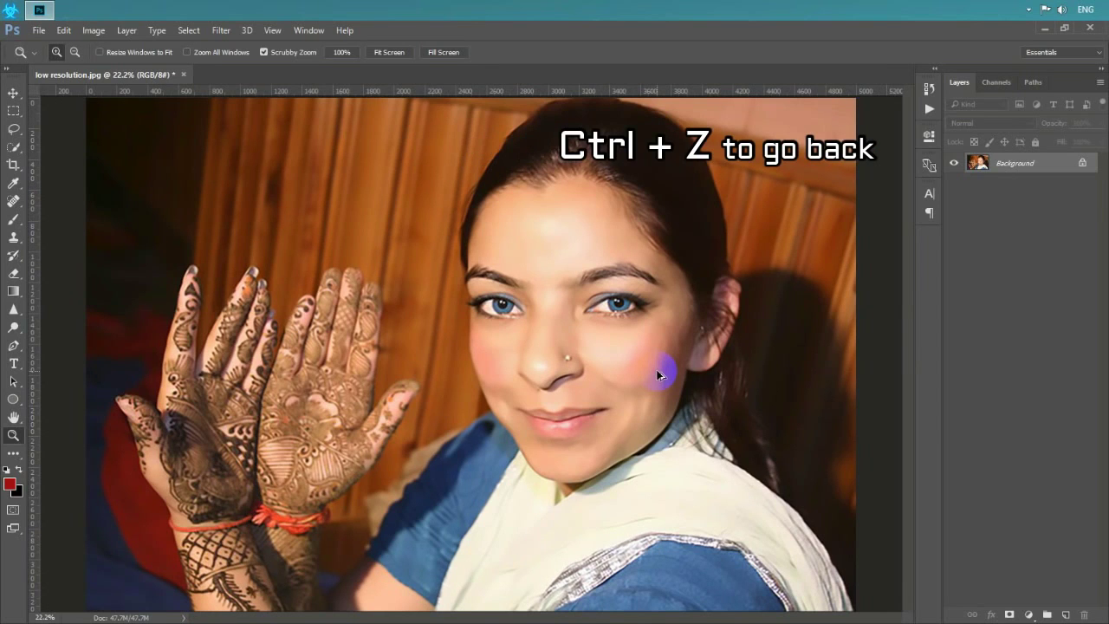
Undo the upscale and fit the original 1.07M portrait on screen at 148%
key("ctrl+z")
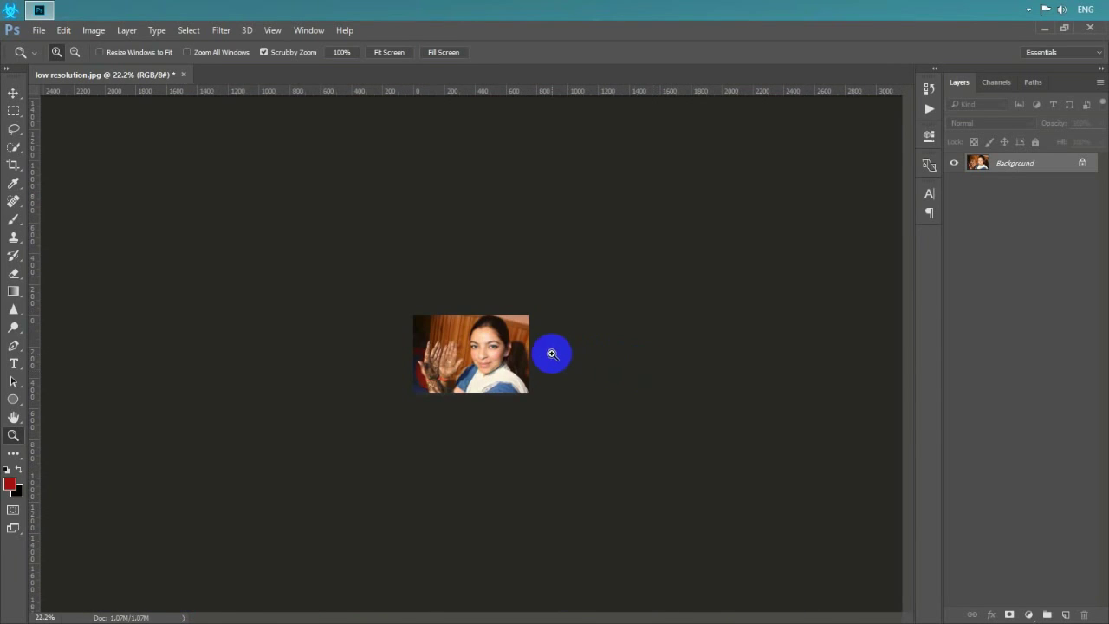
right_click(554, 355)
left_click(572, 362)
right_click(495, 343)
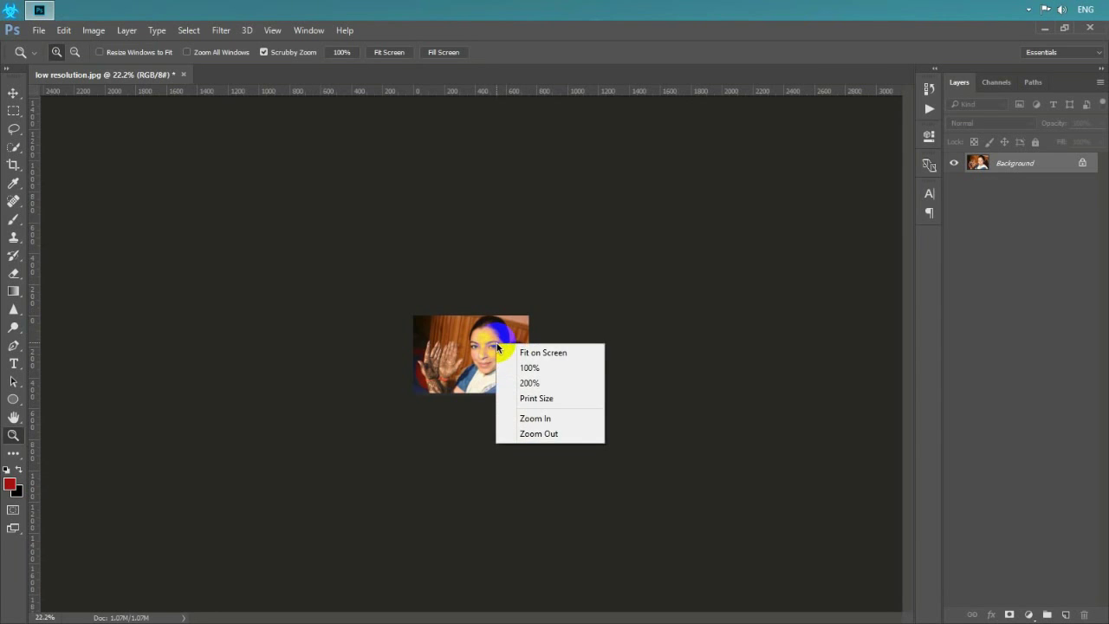
left_click(513, 353)
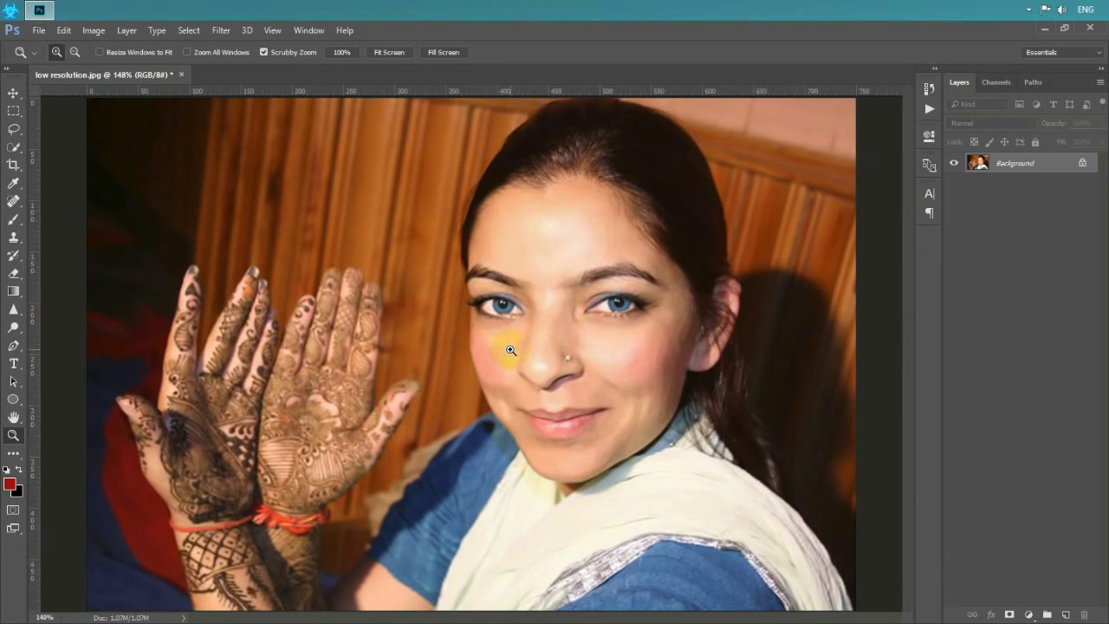
left_click(13, 93)
Enlarge the image to 5000 px wide at 300 ppi using Bicubic Smoother (enlargement)
left_click(95, 32)
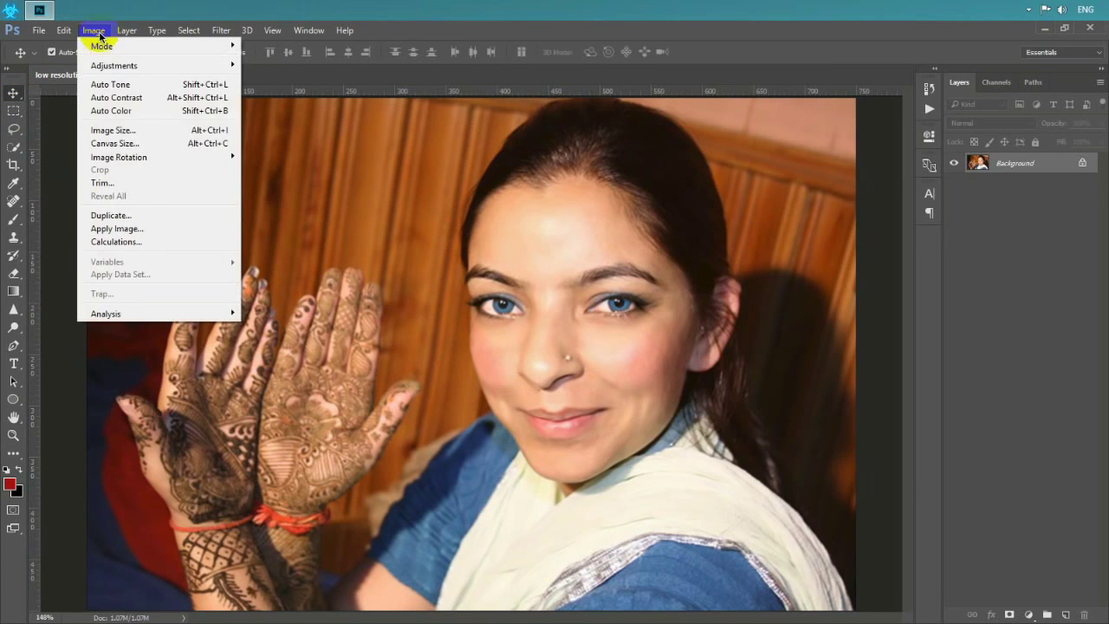
left_click(119, 135)
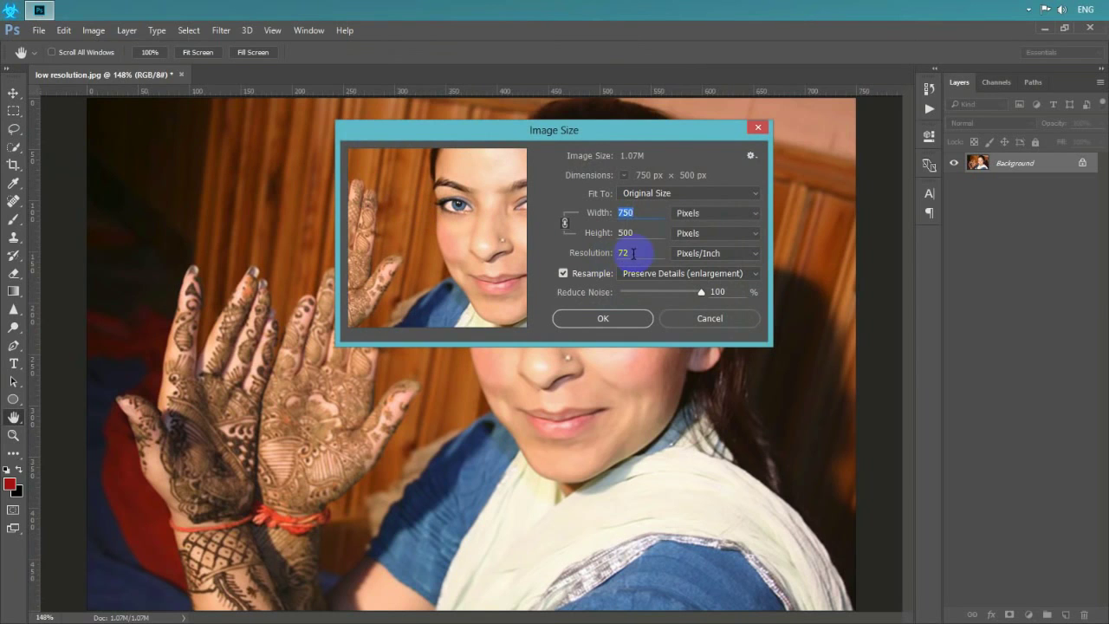
type("300")
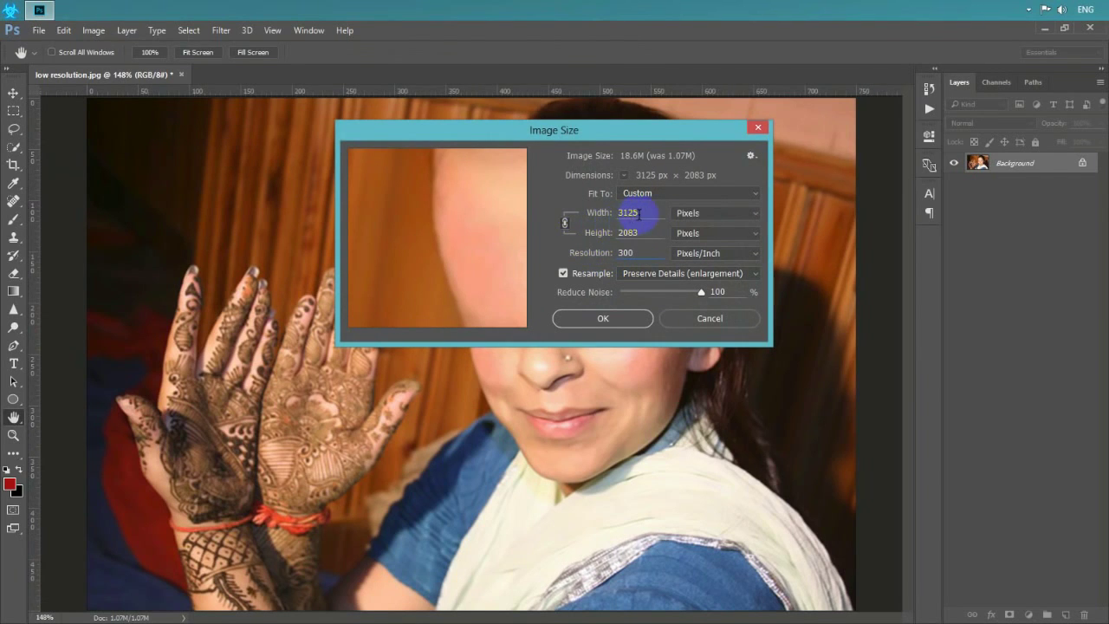
type("5000")
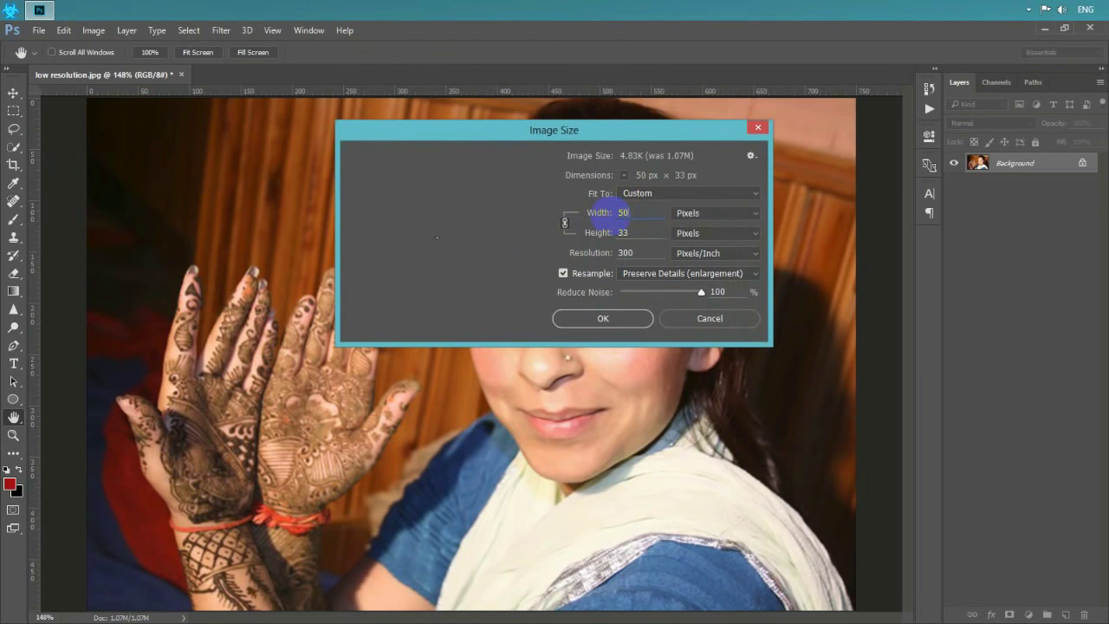
left_click(631, 274)
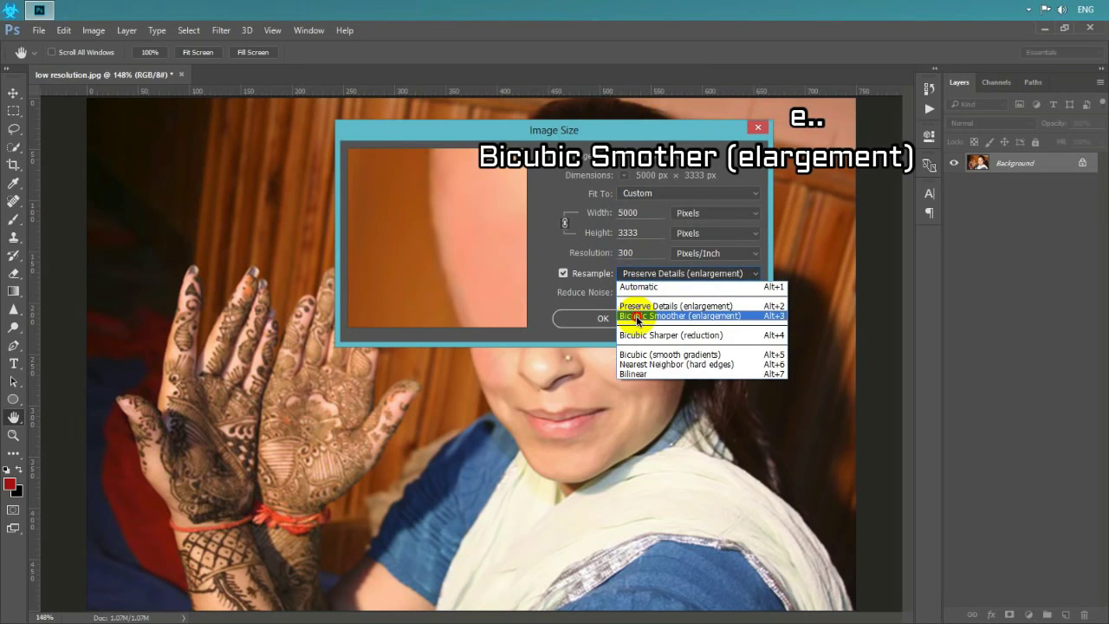
left_click(638, 318)
left_click(638, 318)
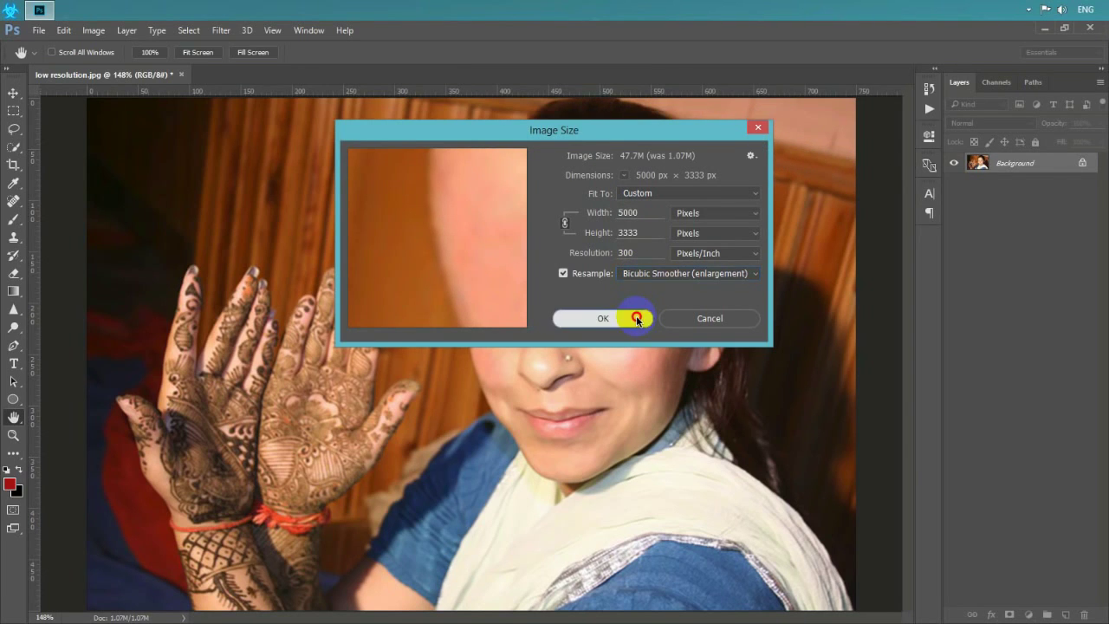
key("v")
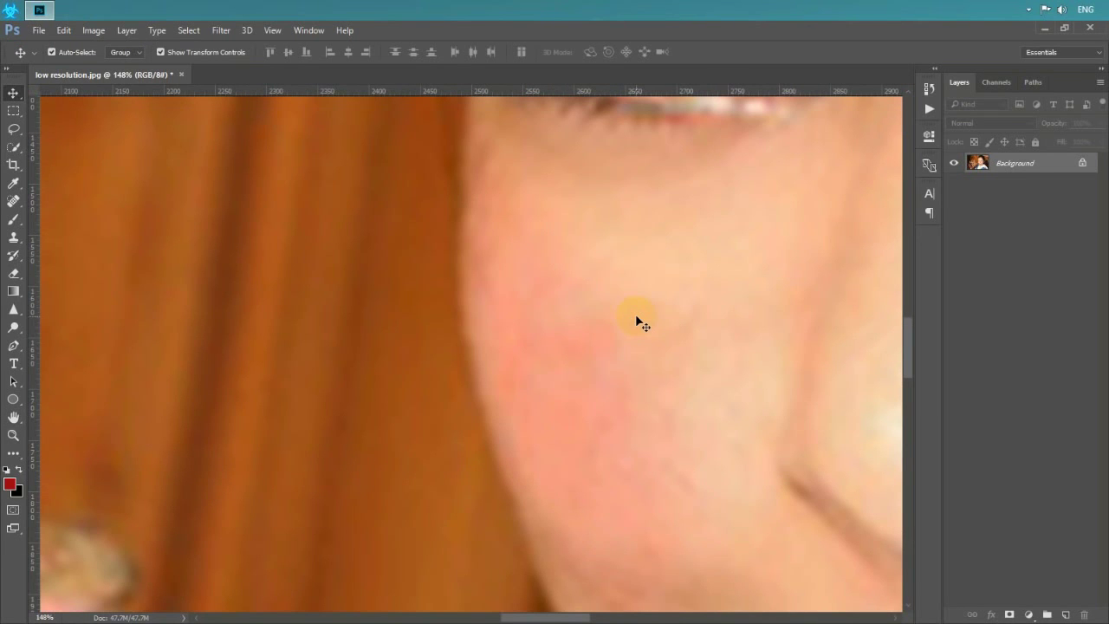
Fit the 47.7M upscale on screen at 22.2% and apply the Noise > Despeckle filter
left_click(13, 434)
right_click(528, 277)
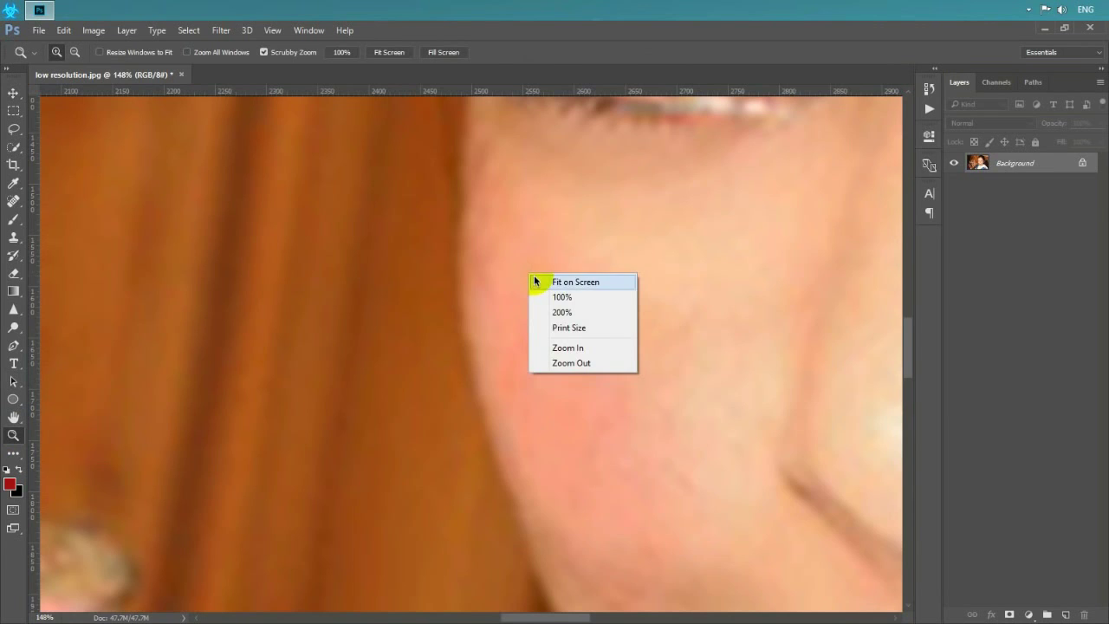
left_click(534, 282)
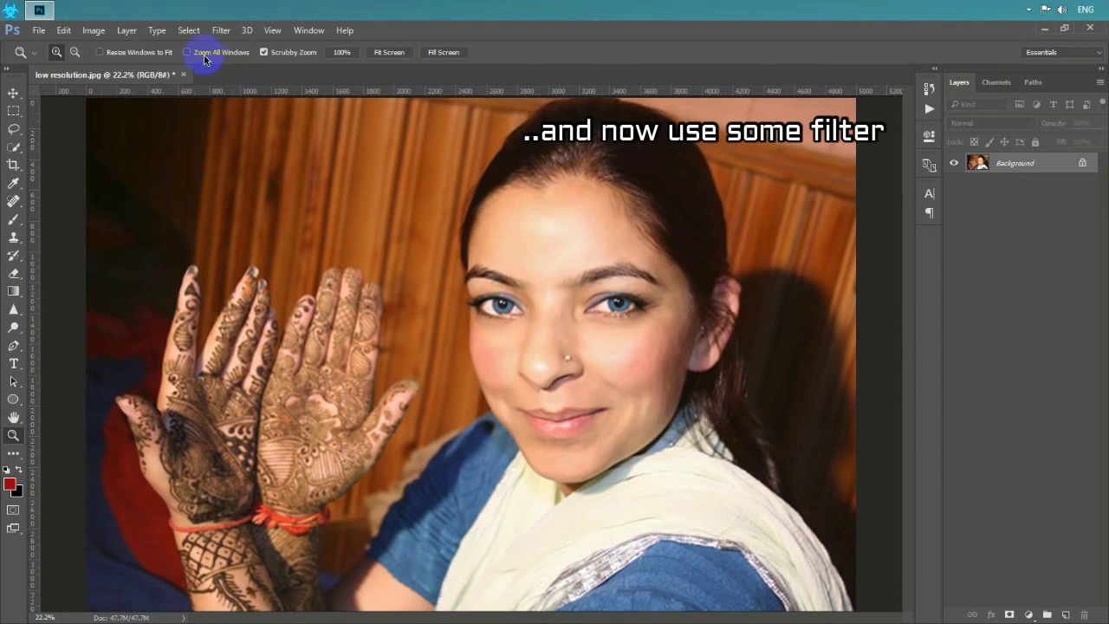
left_click(221, 33)
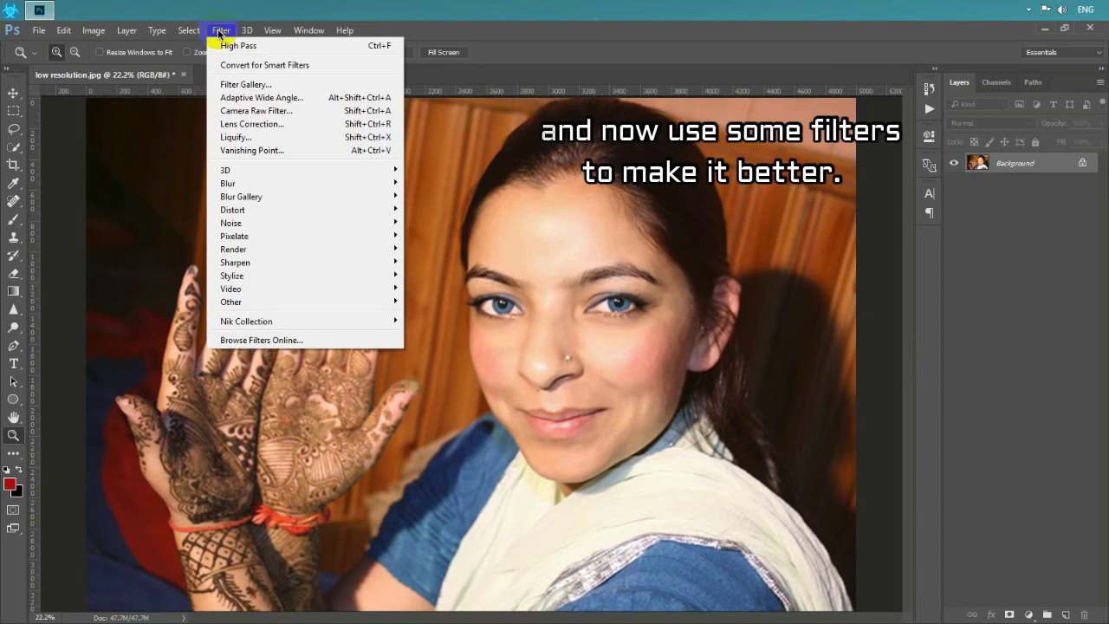
mouse_move(260, 223)
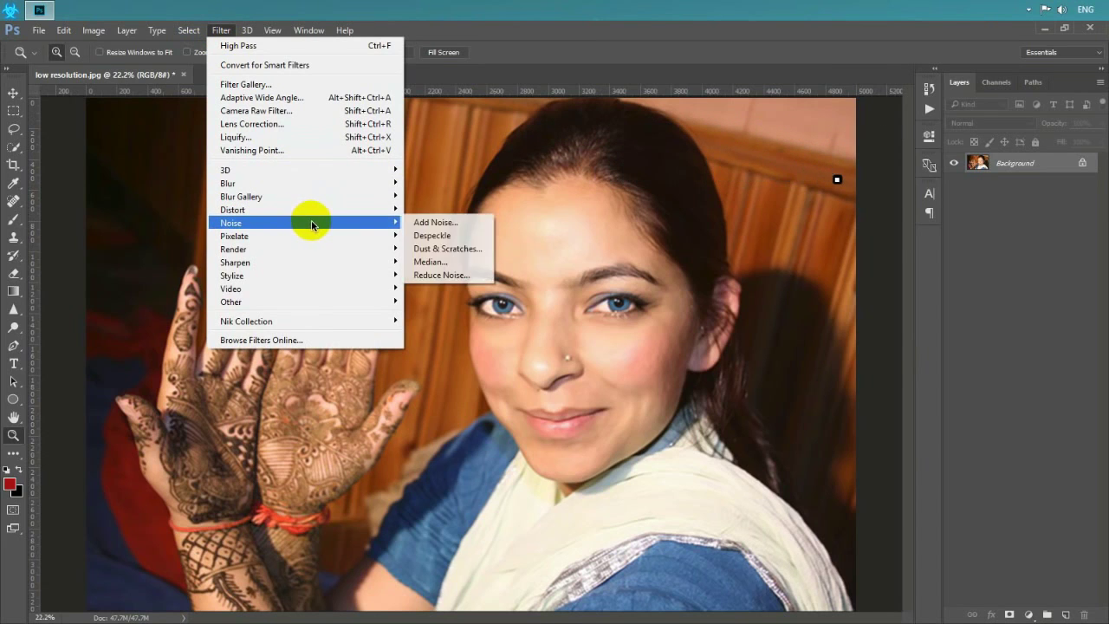
left_click(416, 236)
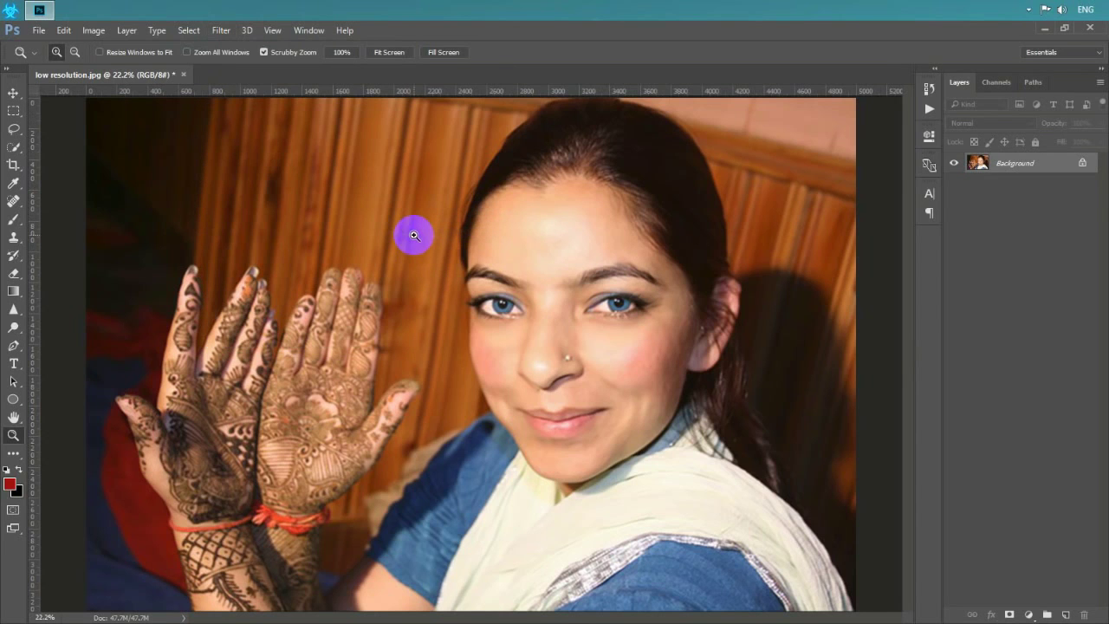
left_click(220, 38)
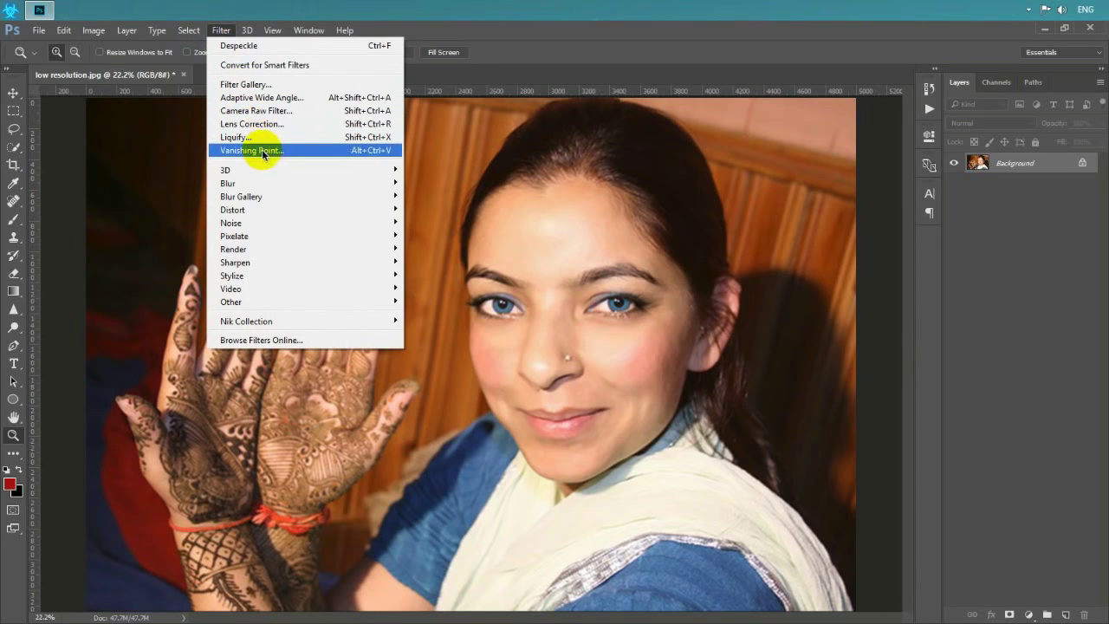
mouse_move(260, 276)
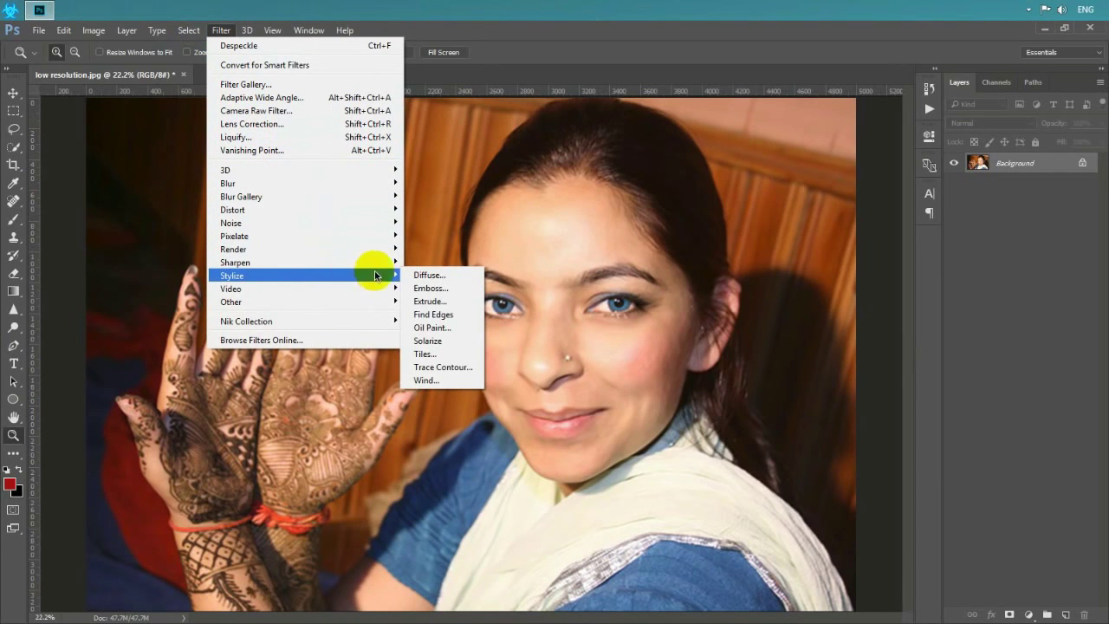
Apply the Stylize > Diffuse filter in Anisotropic mode to the portrait
left_click(416, 275)
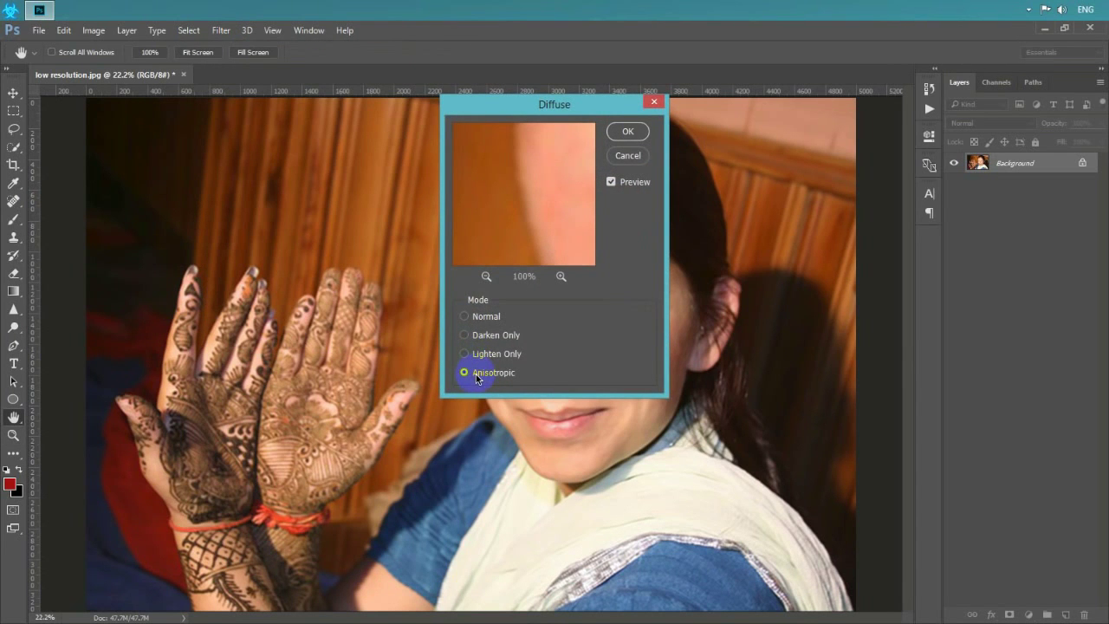
left_click(616, 131)
key("z")
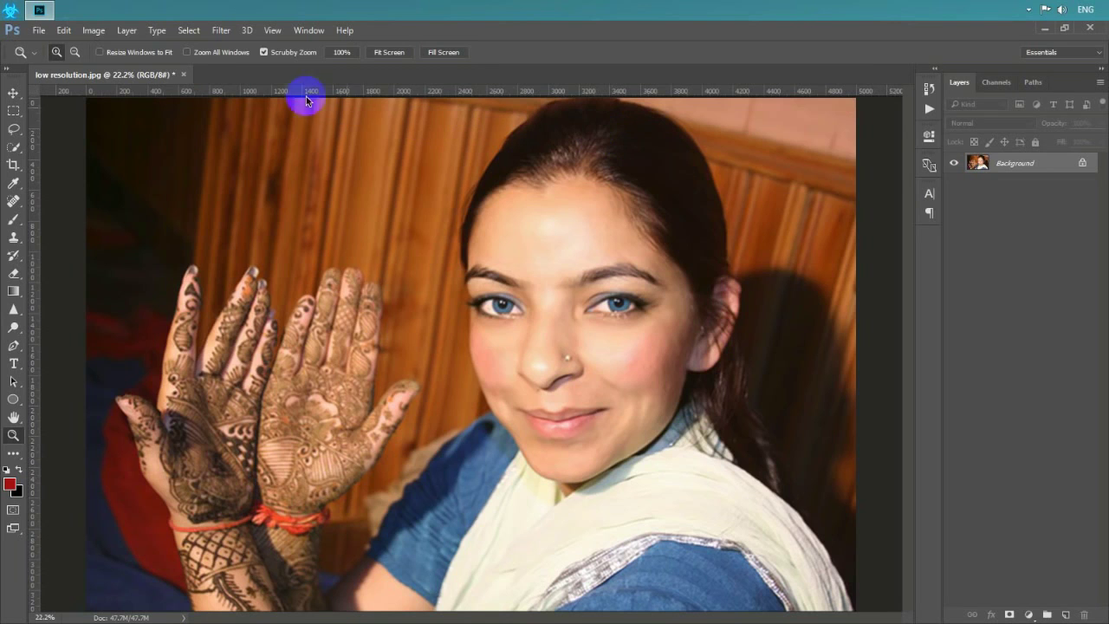
left_click(216, 31)
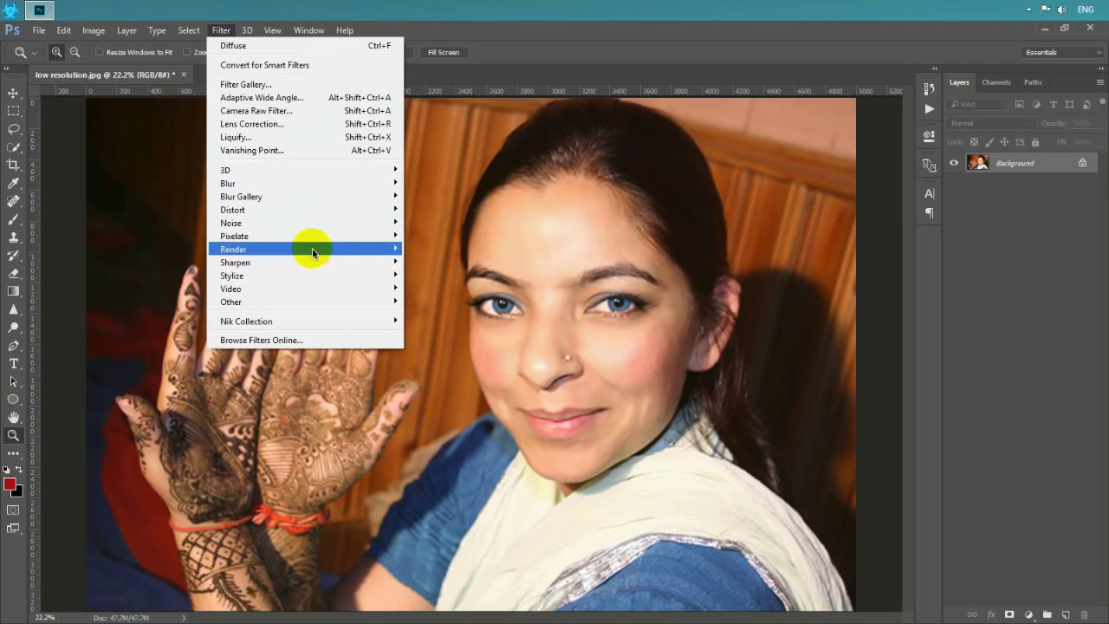
mouse_move(302, 262)
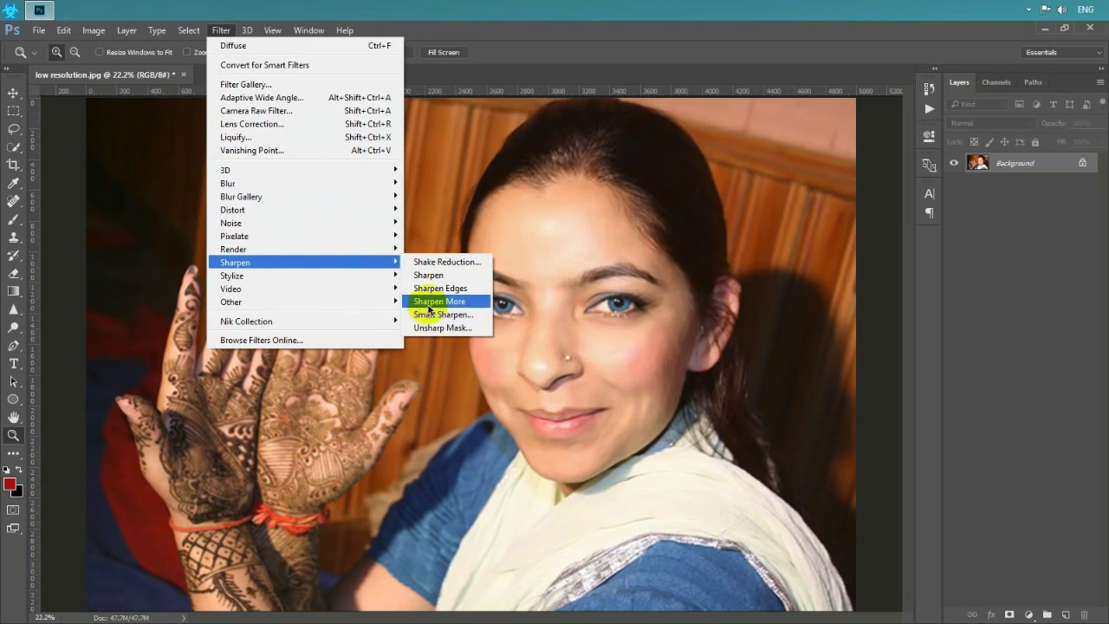
Apply Unsharp Mask (1.0 px radius, 0 threshold), raising Amount toward 500% while previewing the eye
left_click(426, 327)
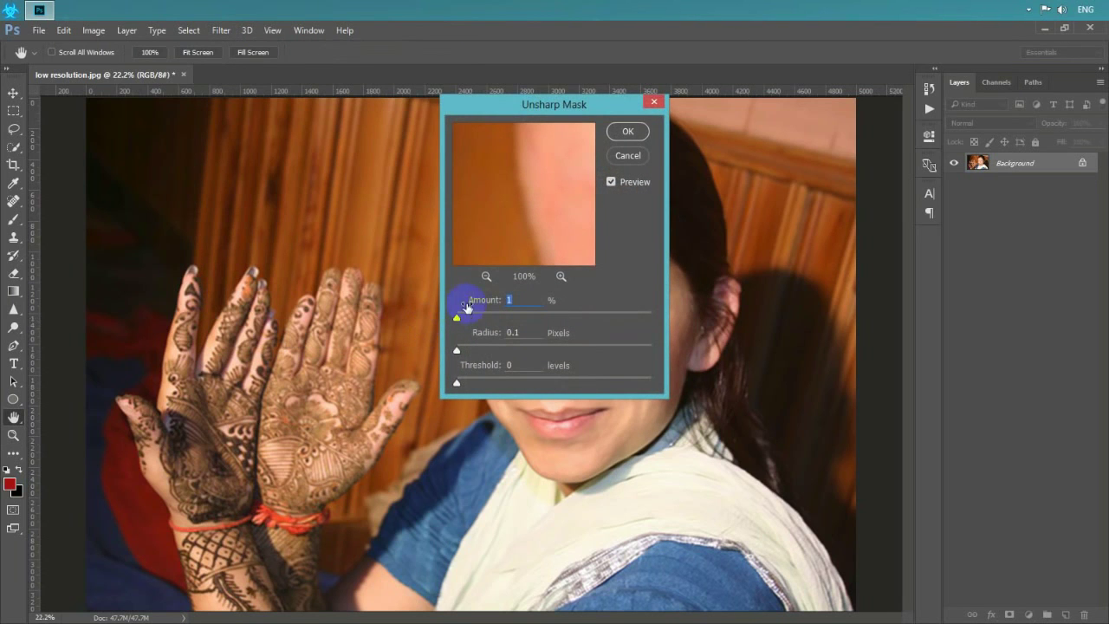
left_click(486, 277)
left_click(485, 277)
left_click_drag(567, 173, 549, 206)
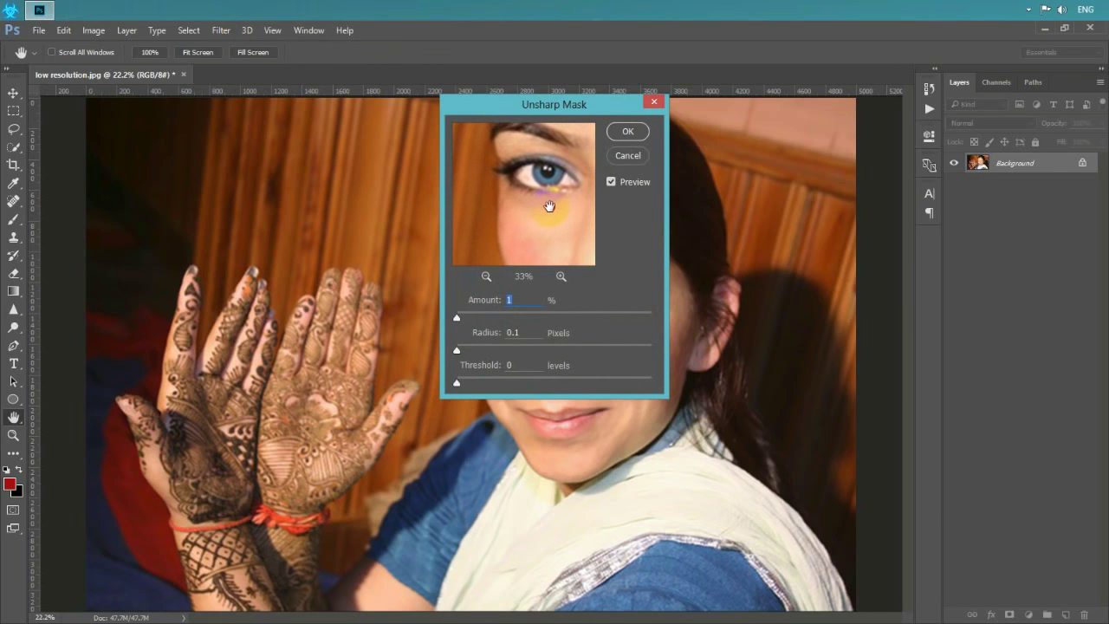
left_click(458, 351)
left_click(460, 318)
left_click_drag(459, 319, 591, 319)
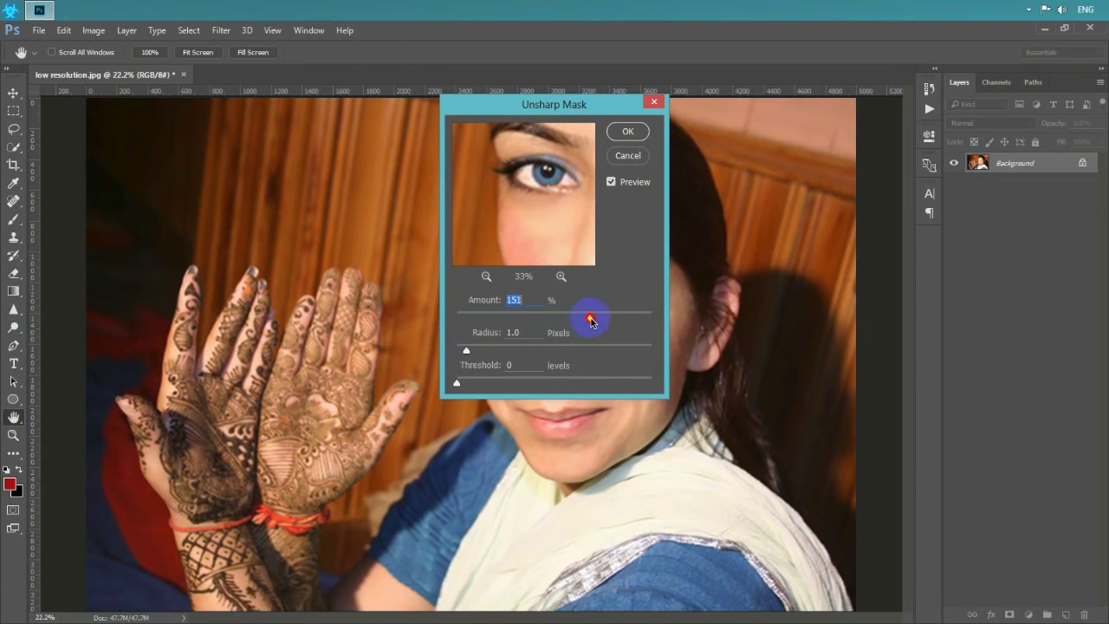
left_click_drag(593, 320, 653, 323)
left_click(619, 132)
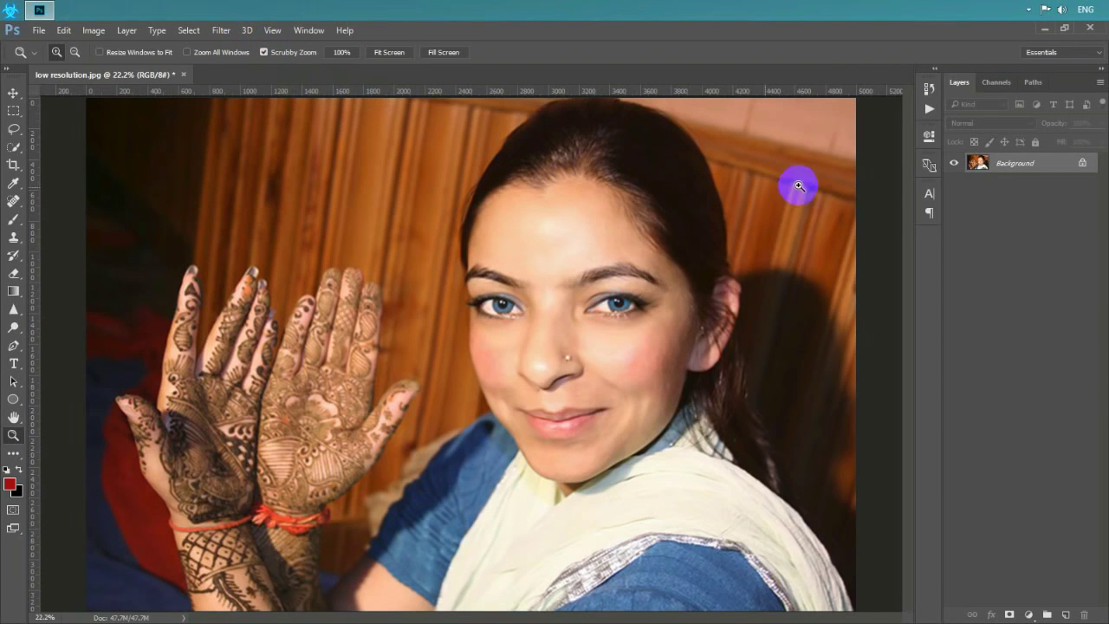
Duplicate the Background layer from its Layers panel menu, creating 'Background copy'
right_click(994, 166)
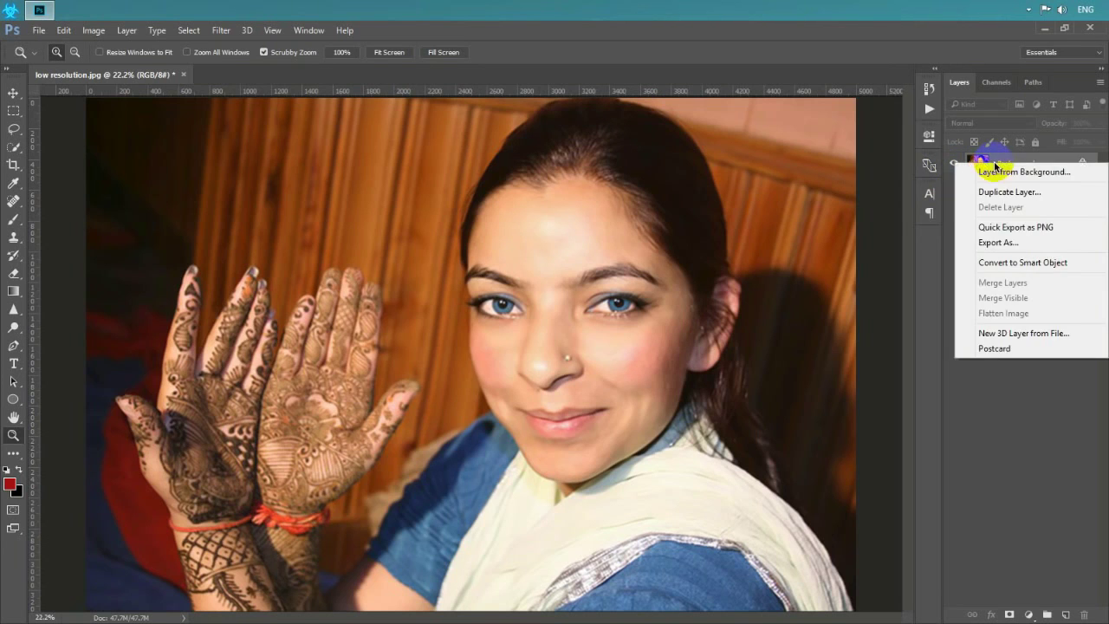
left_click(997, 195)
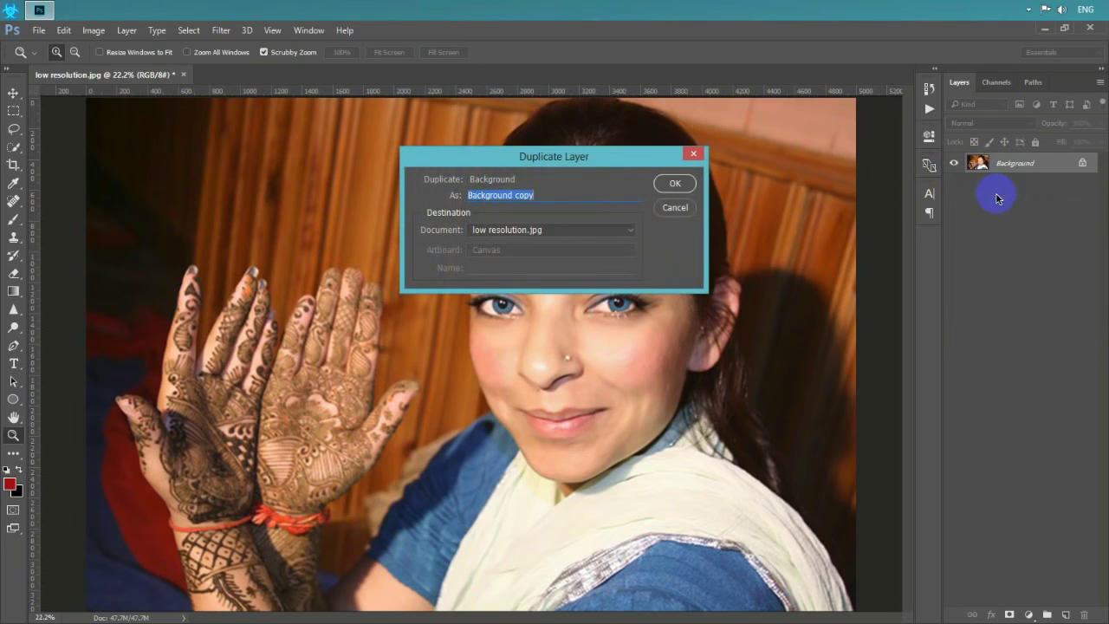
left_click(677, 185)
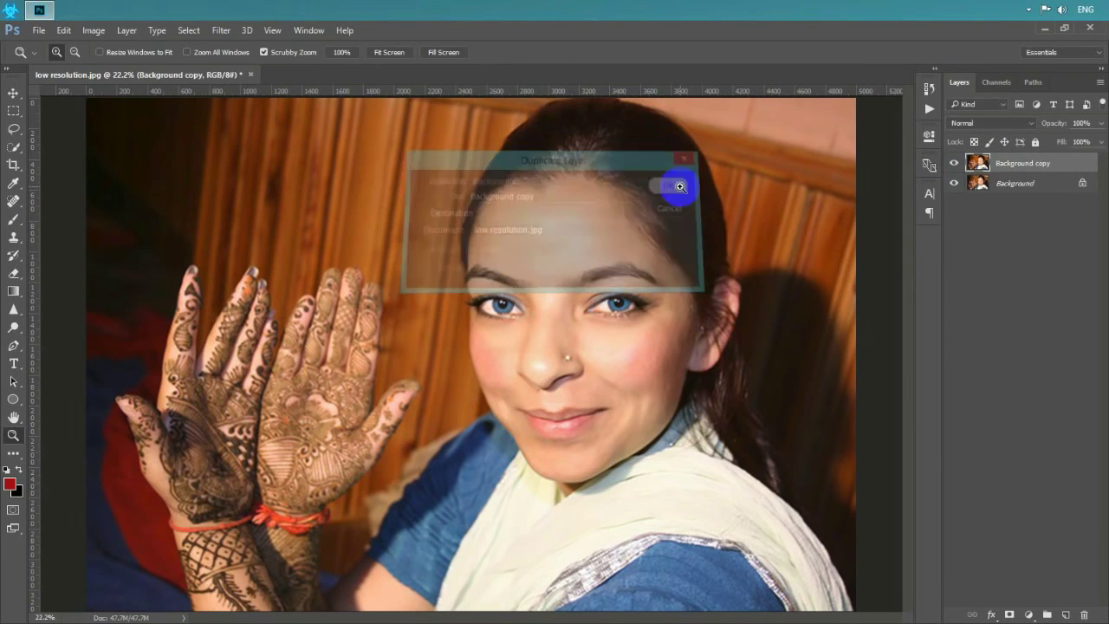
left_click(221, 30)
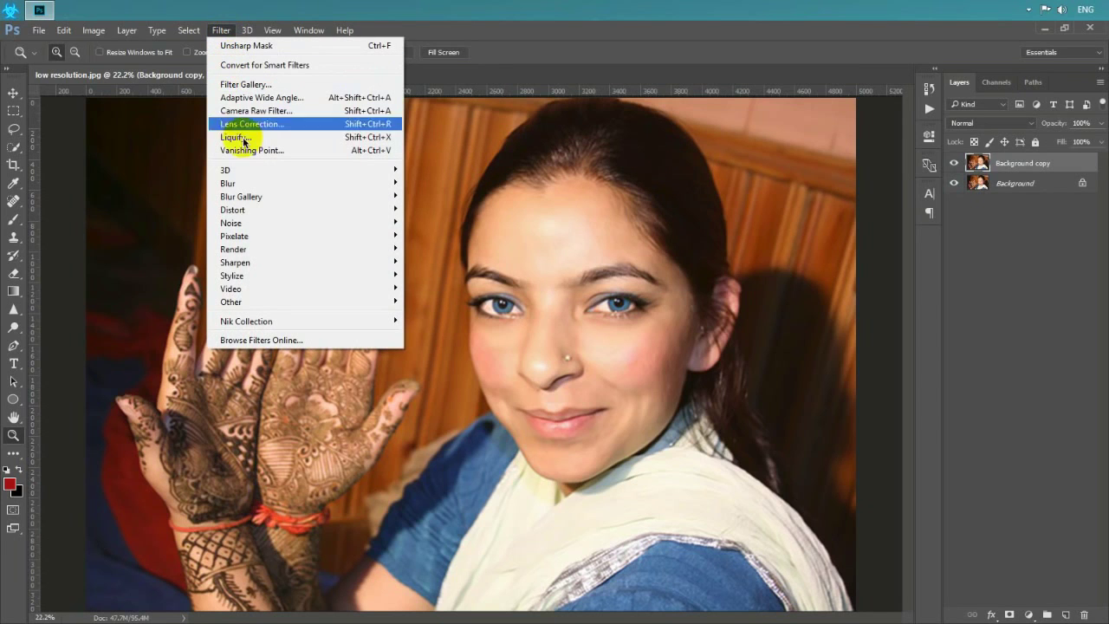
mouse_move(260, 302)
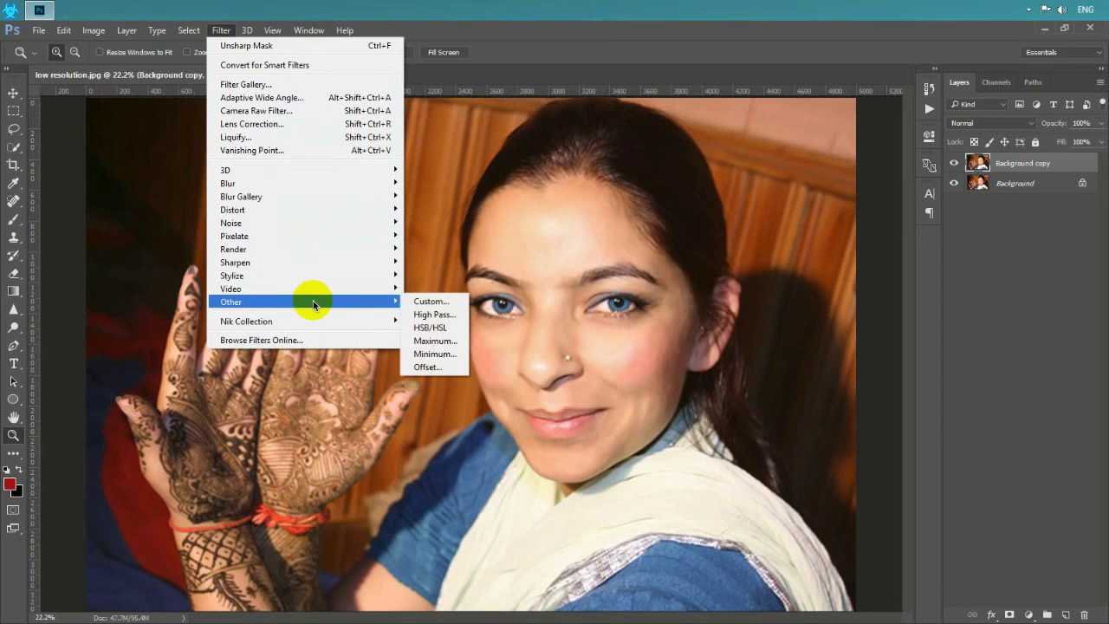
Apply High Pass at about 4.1 px radius to Background copy, then set its blend mode to Overlay
left_click(422, 316)
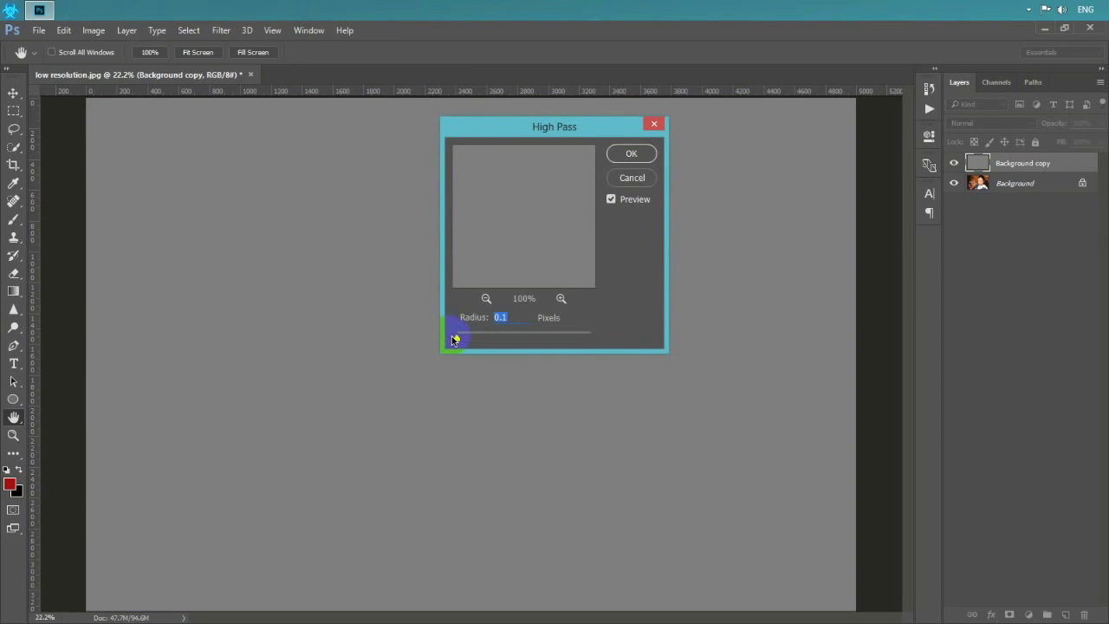
mouse_move(455, 339)
left_mouse_down()
mouse_move(516, 339)
mouse_move(490, 341)
left_mouse_up()
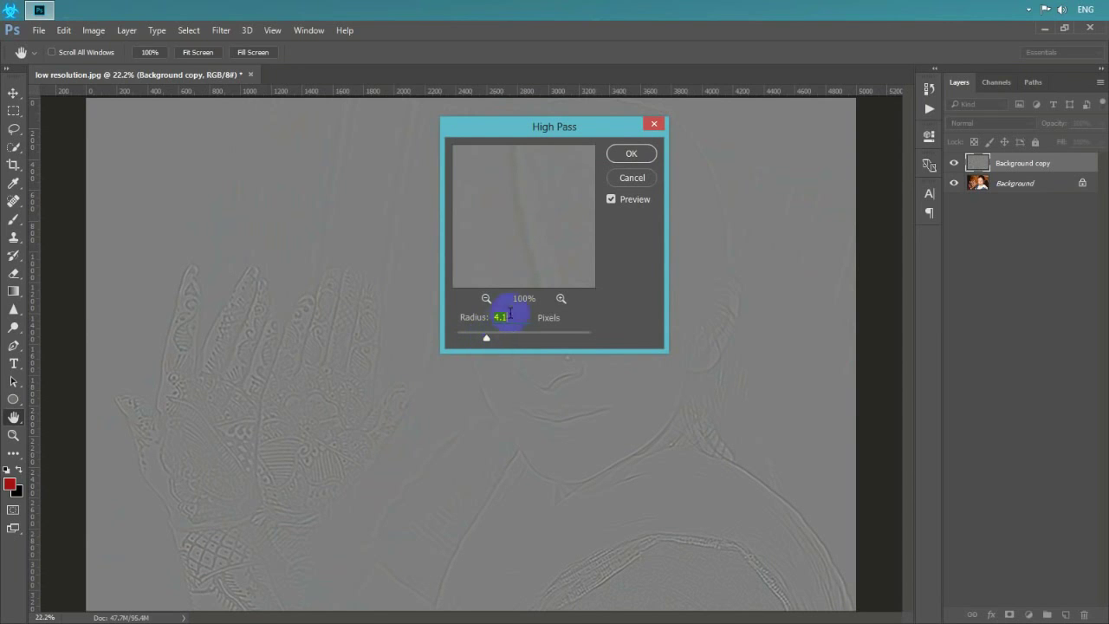
left_click(614, 159)
key("z")
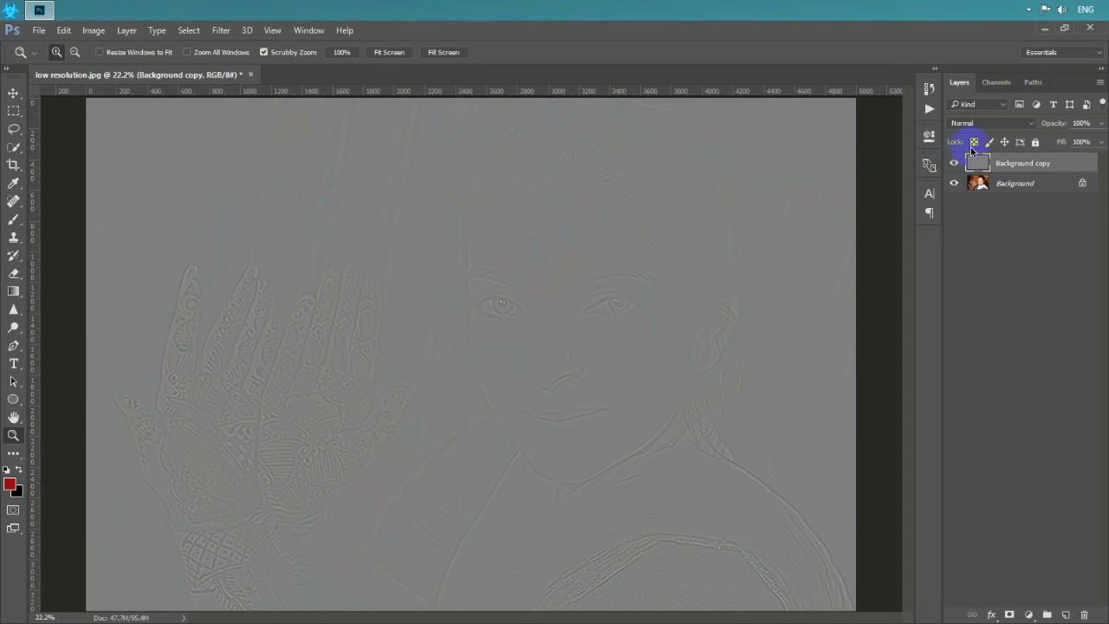
left_click(984, 127)
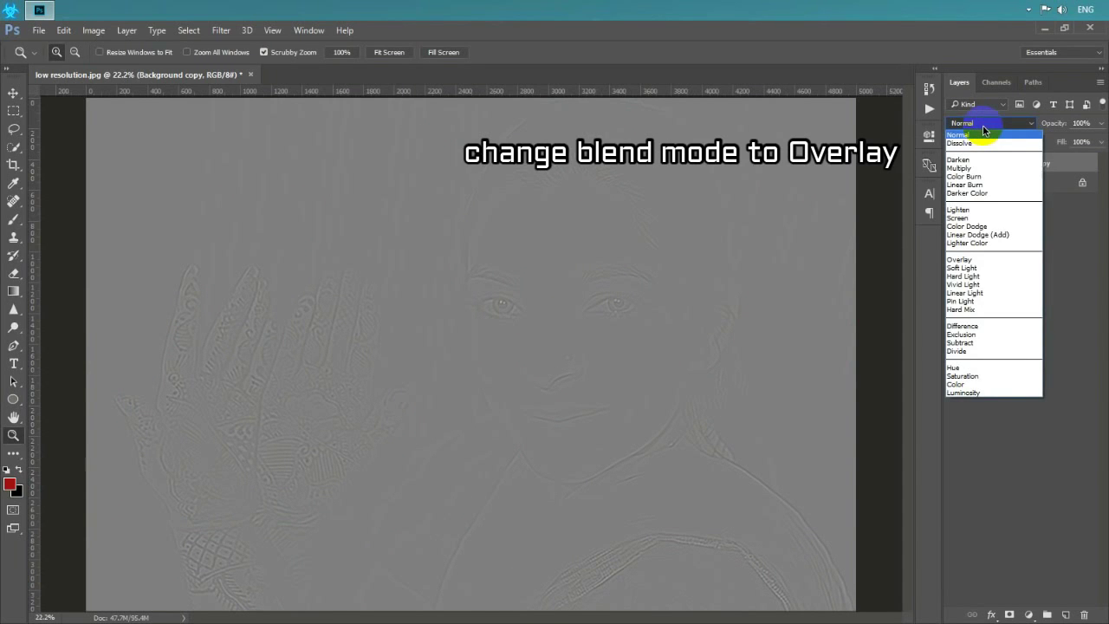
left_click(978, 260)
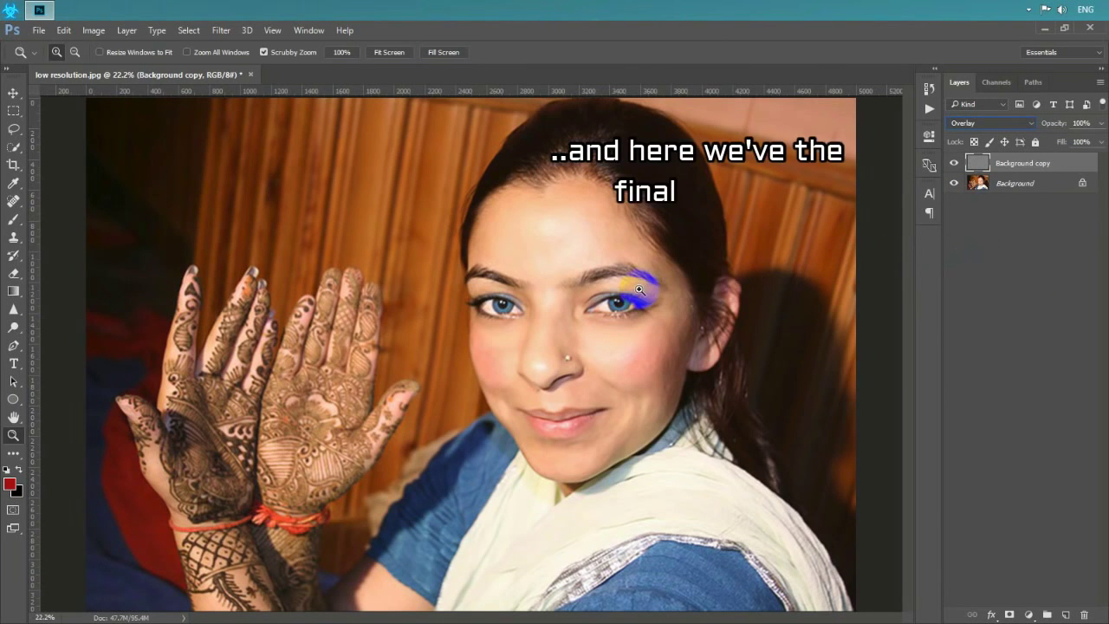
left_click_drag(623, 309, 685, 389)
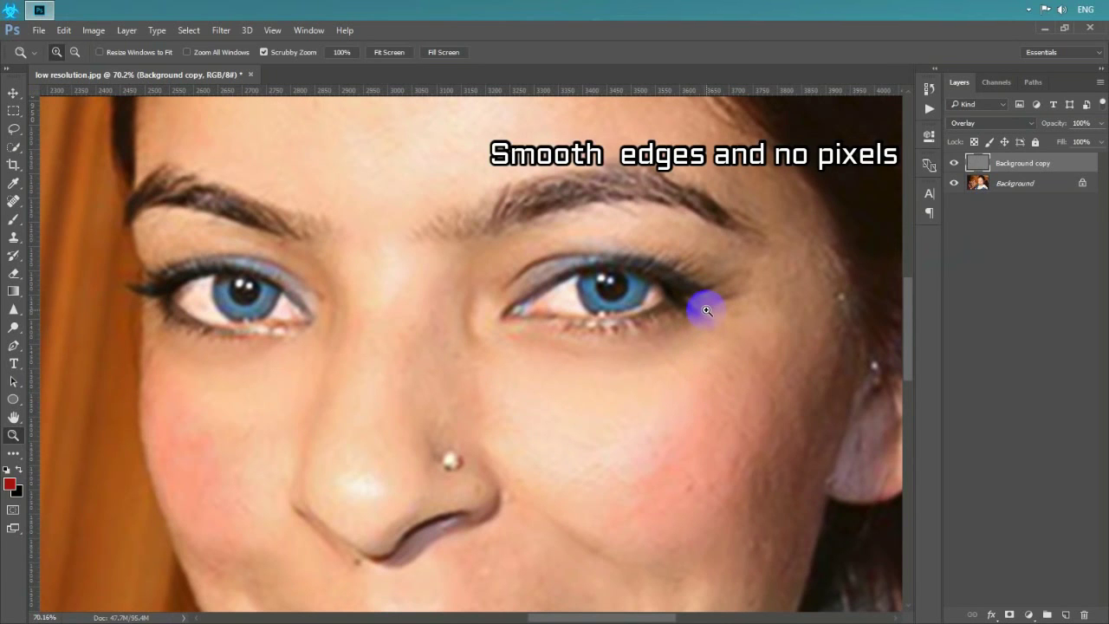
left_click_drag(598, 196, 598, 196)
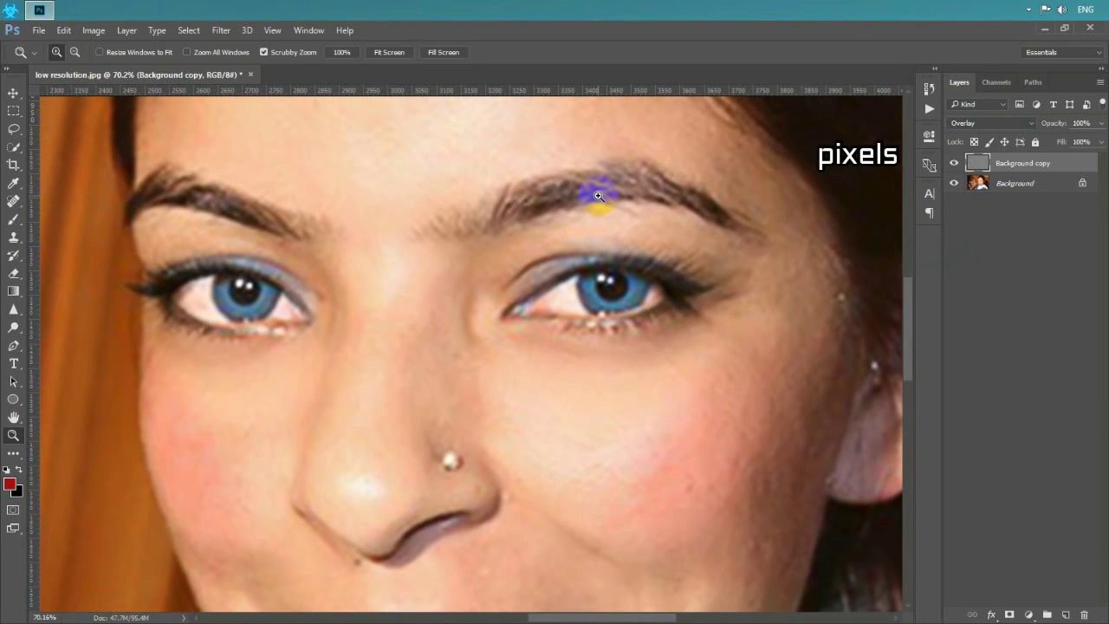
right_click(598, 196)
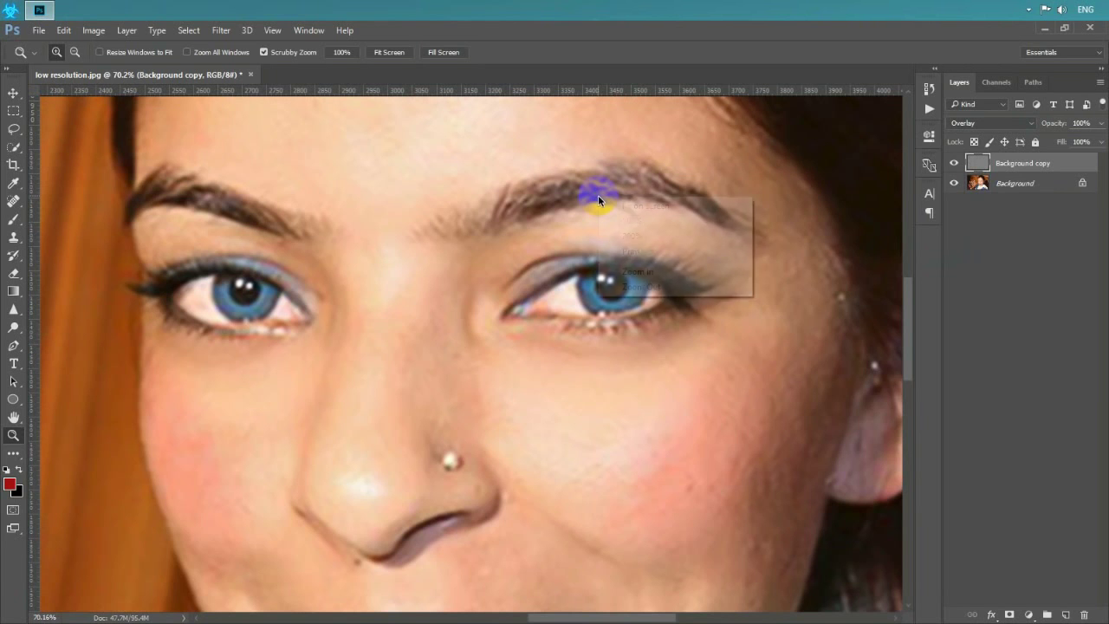
left_click(605, 201)
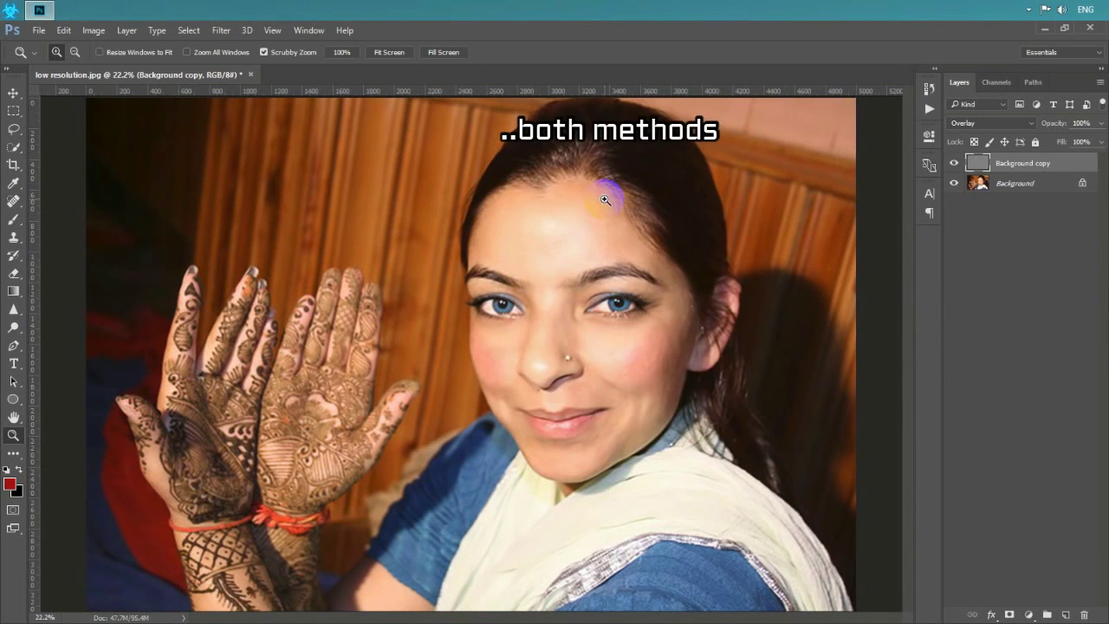